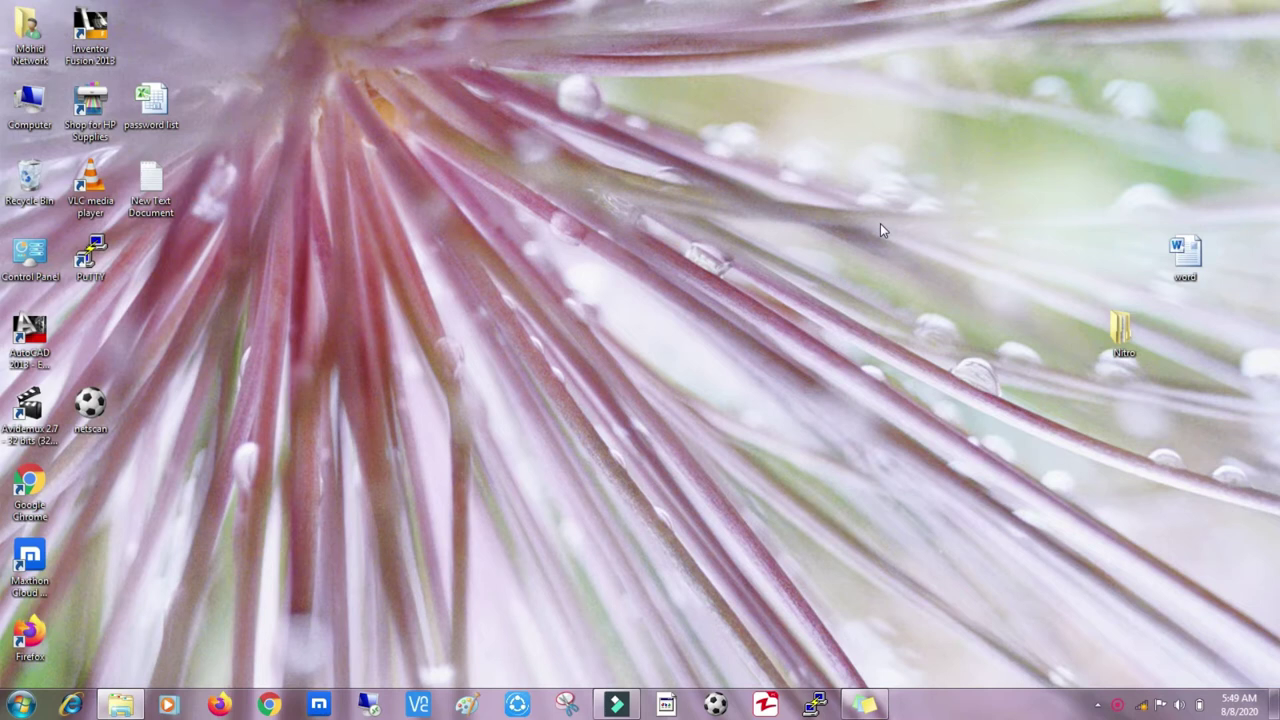
- Open the 64-bit Nitro PDF Professional folder inside the Nitro folder and run the nitro_pro8_x64 installer
double_click(1122, 340)
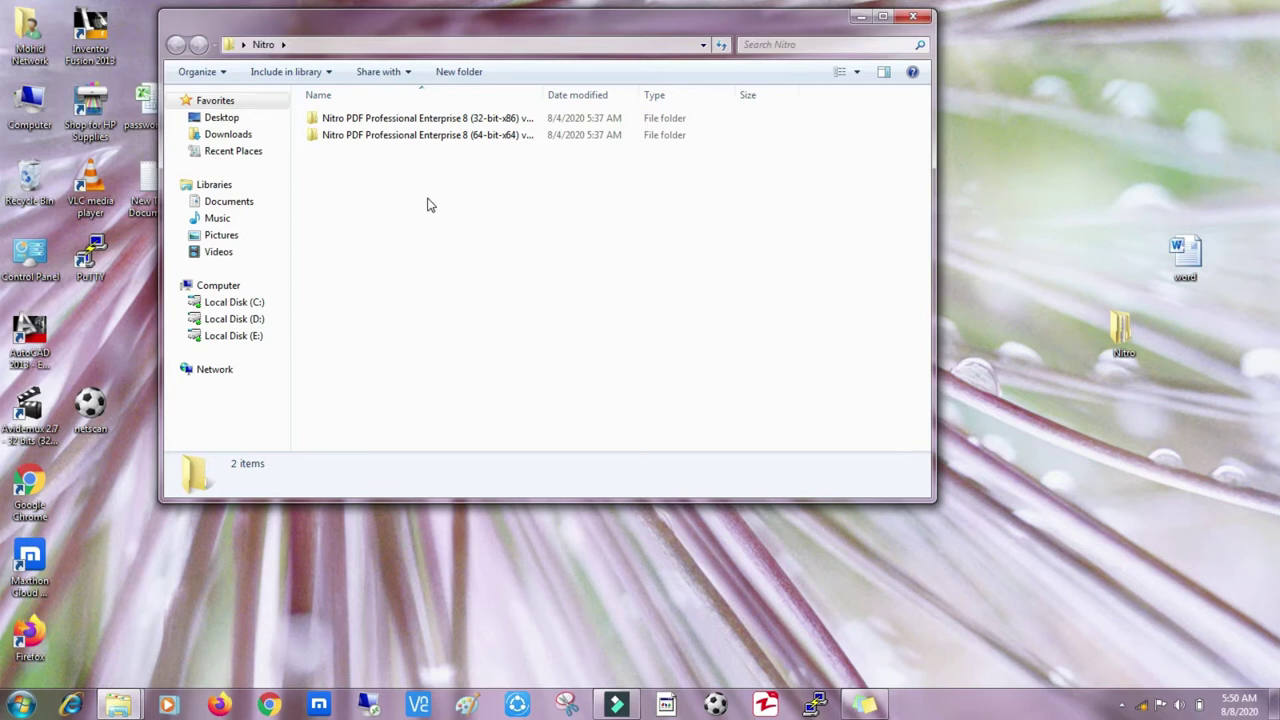
double_click(467, 136)
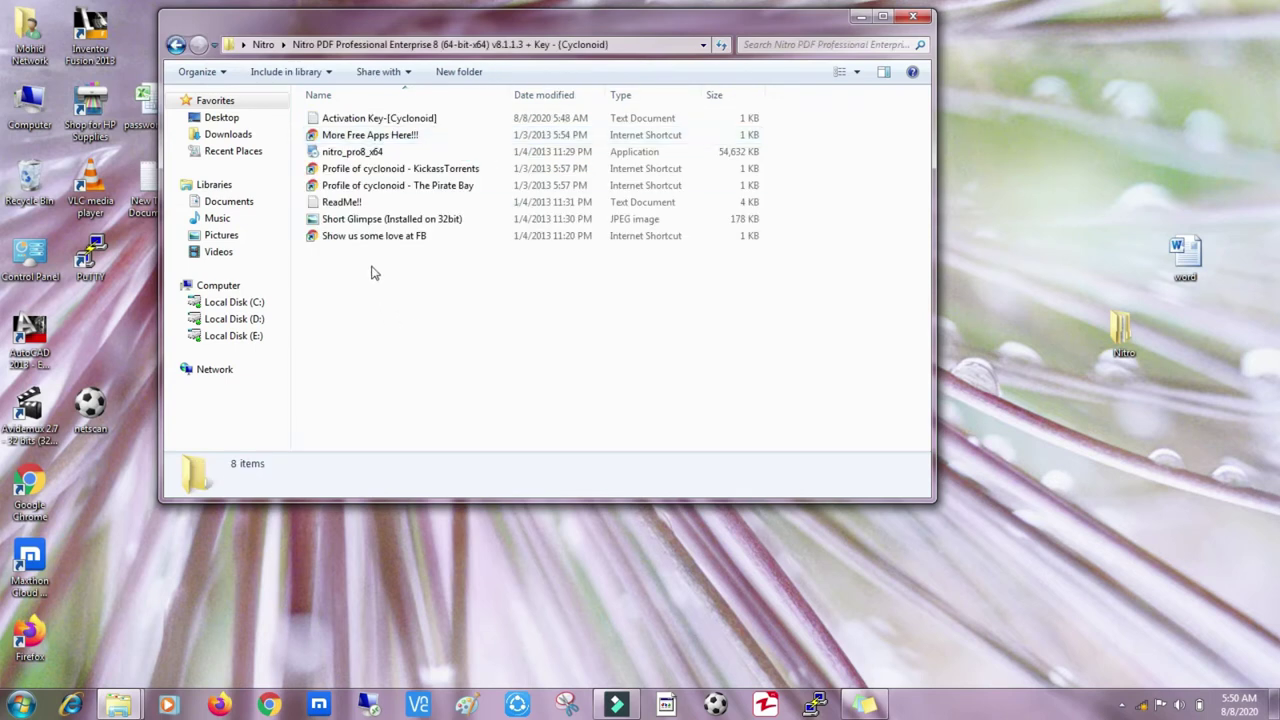
double_click(342, 158)
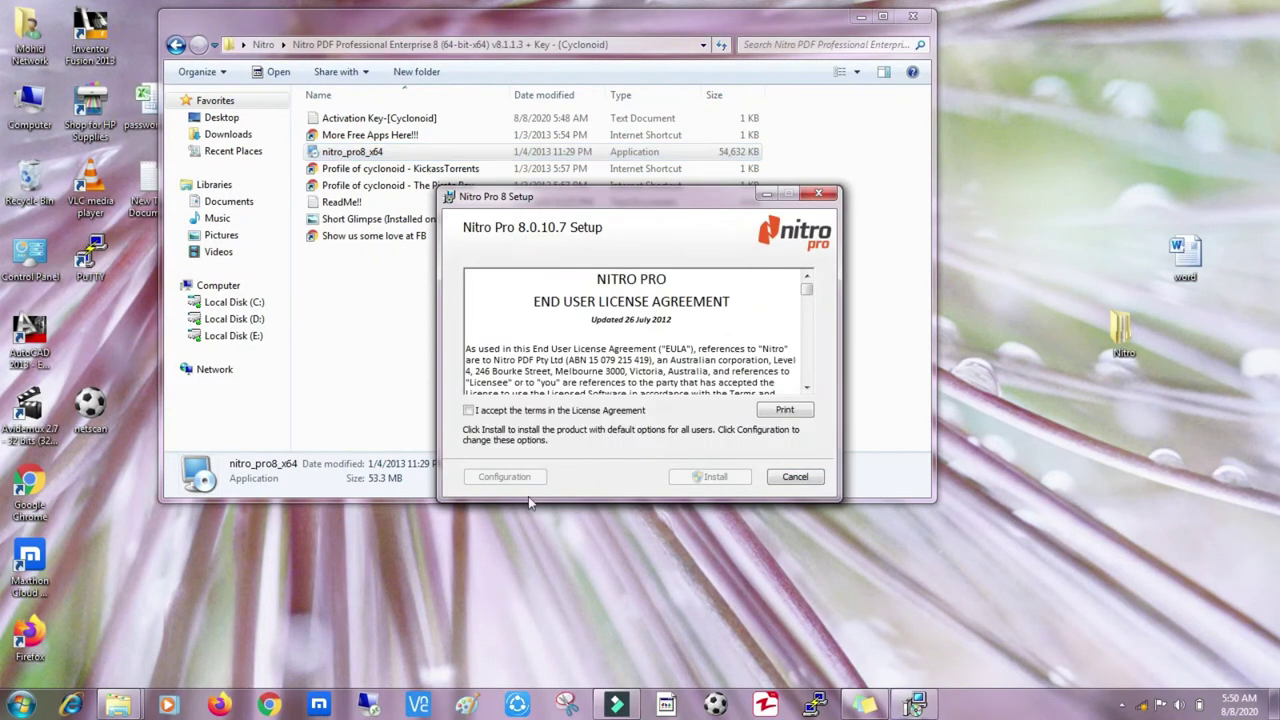
- Accept the license agreement, install Nitro Pro 8 with default options, and finish setup with launching enabled
left_click(469, 413)
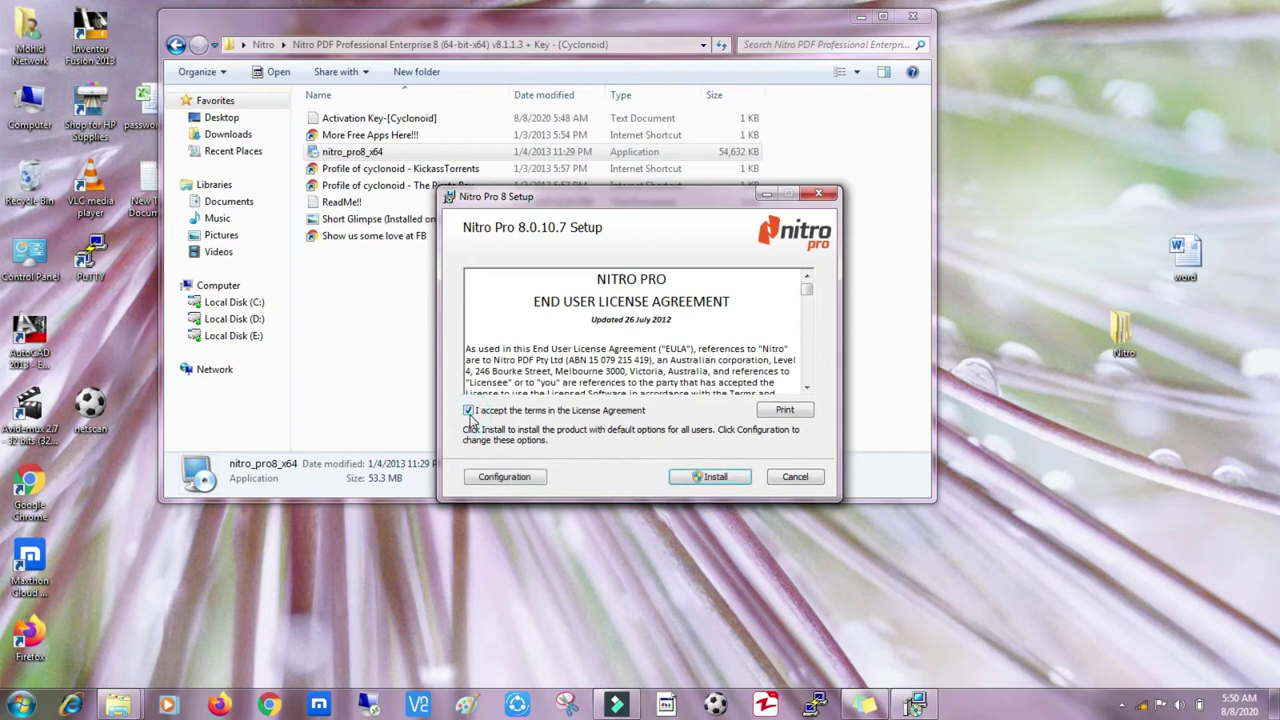
left_click(712, 477)
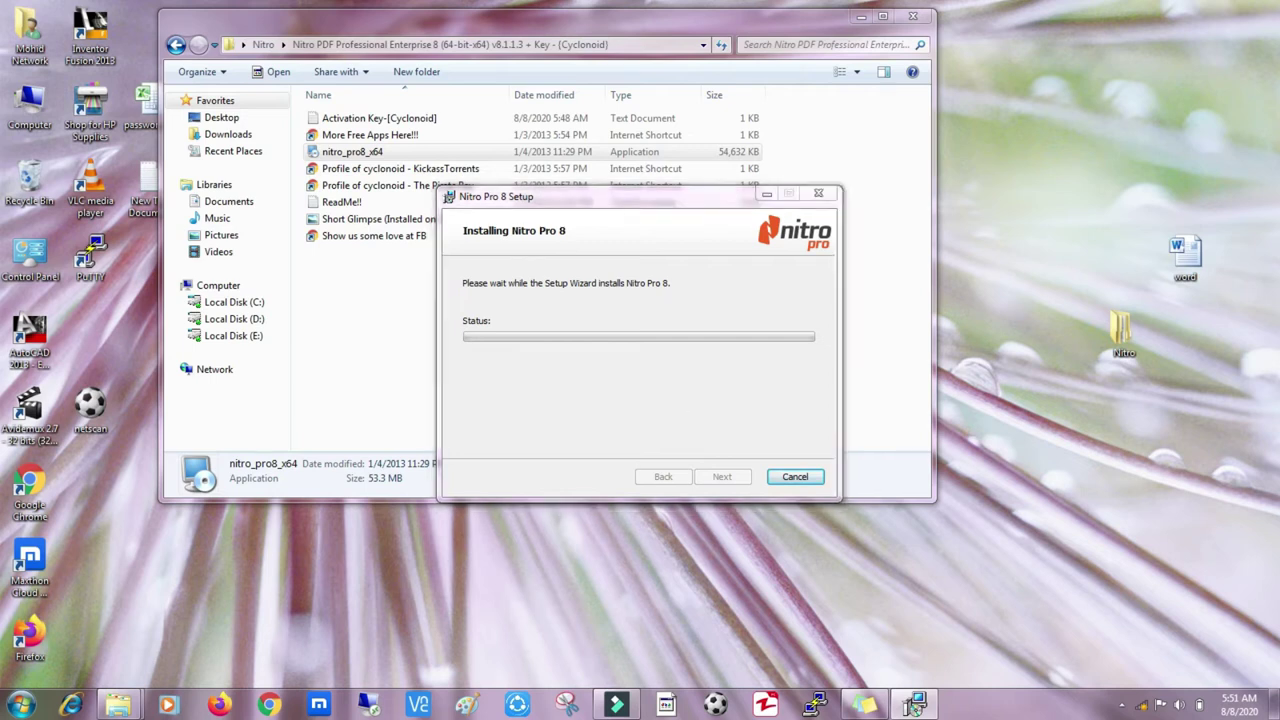
left_click(703, 377)
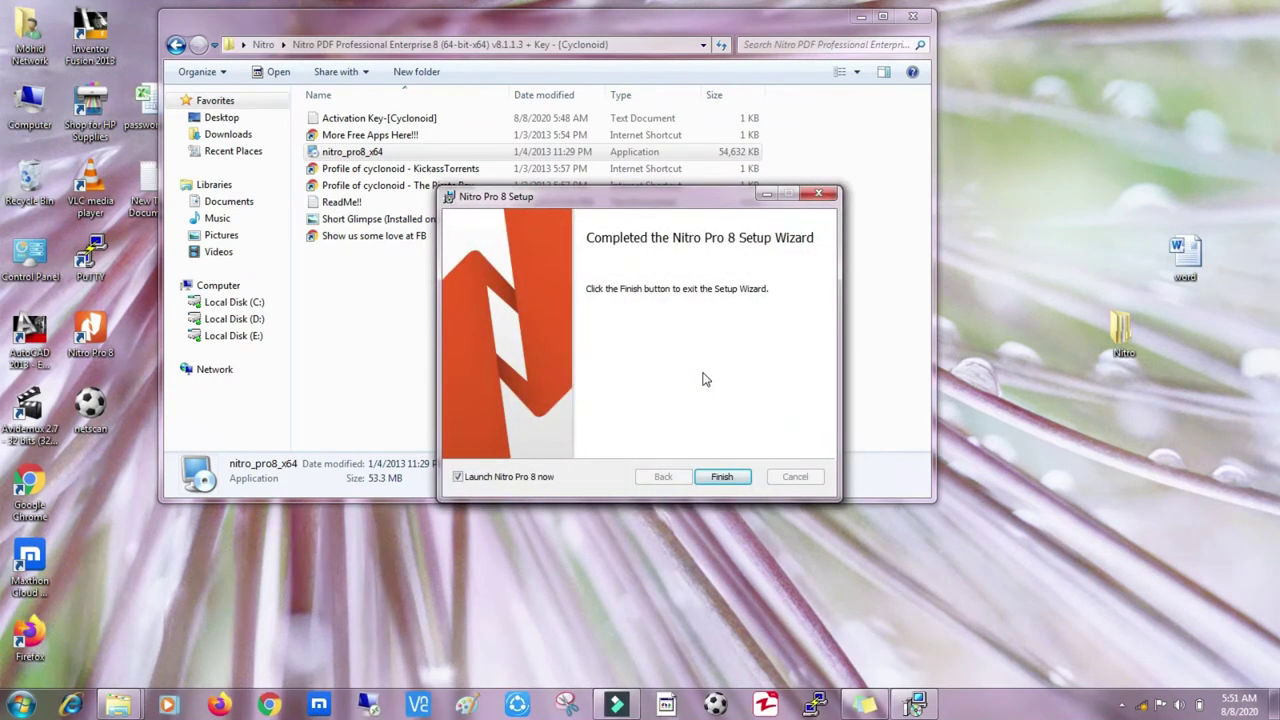
left_click(720, 476)
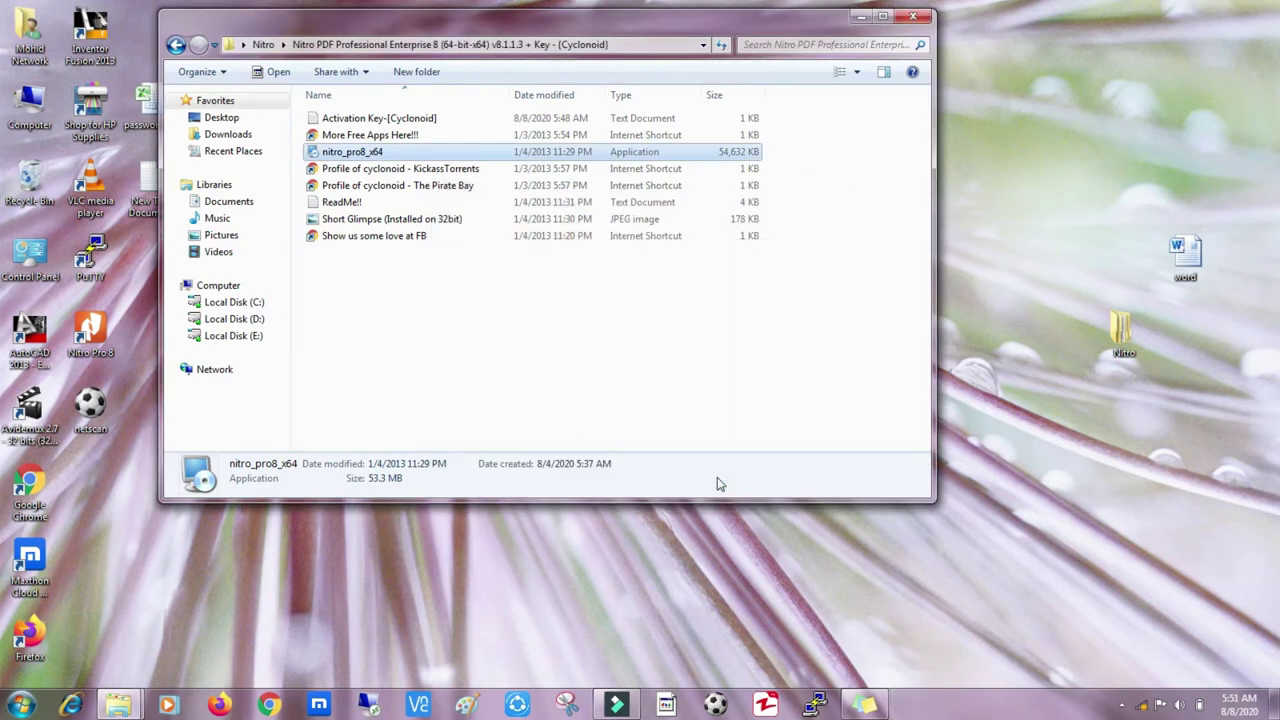
right_click(961, 143)
left_click(998, 191)
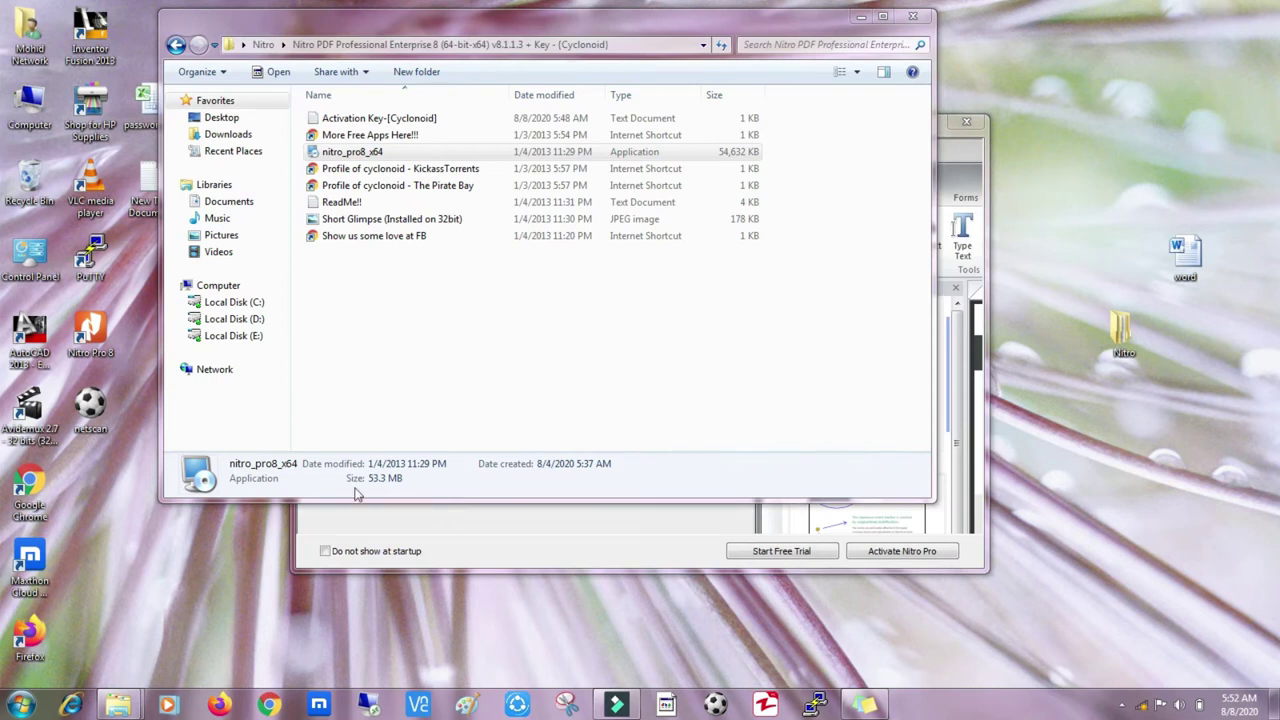
- Stop the Learning Center from showing at startup and fill in the activation form's first name, last name and company jhkjhgfg
left_click(325, 550)
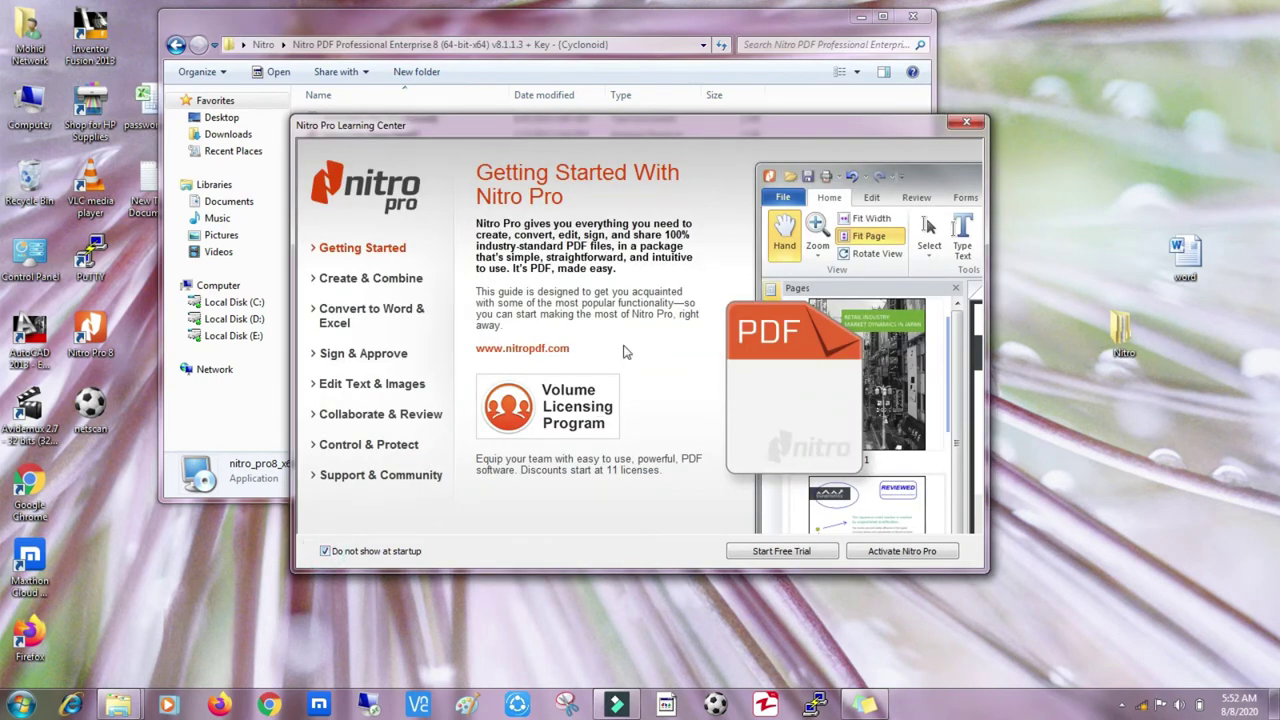
left_click(902, 556)
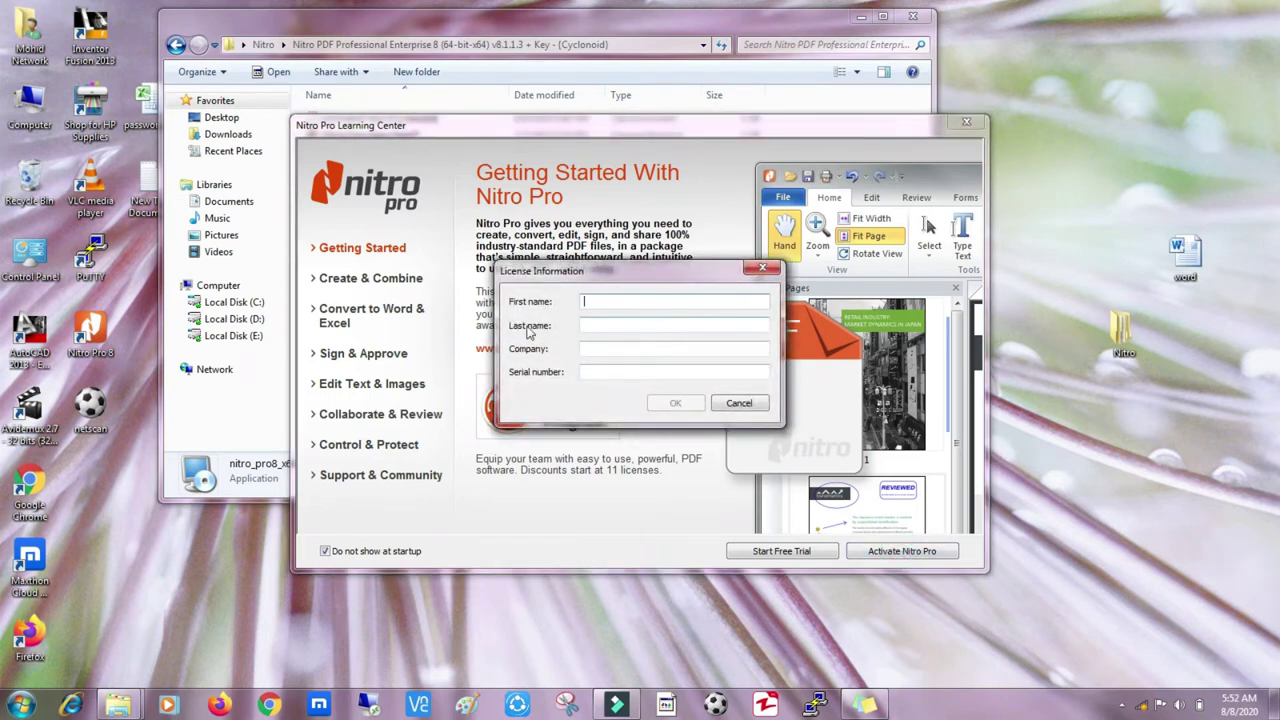
type("lkhf")
type("dcvjkkk")
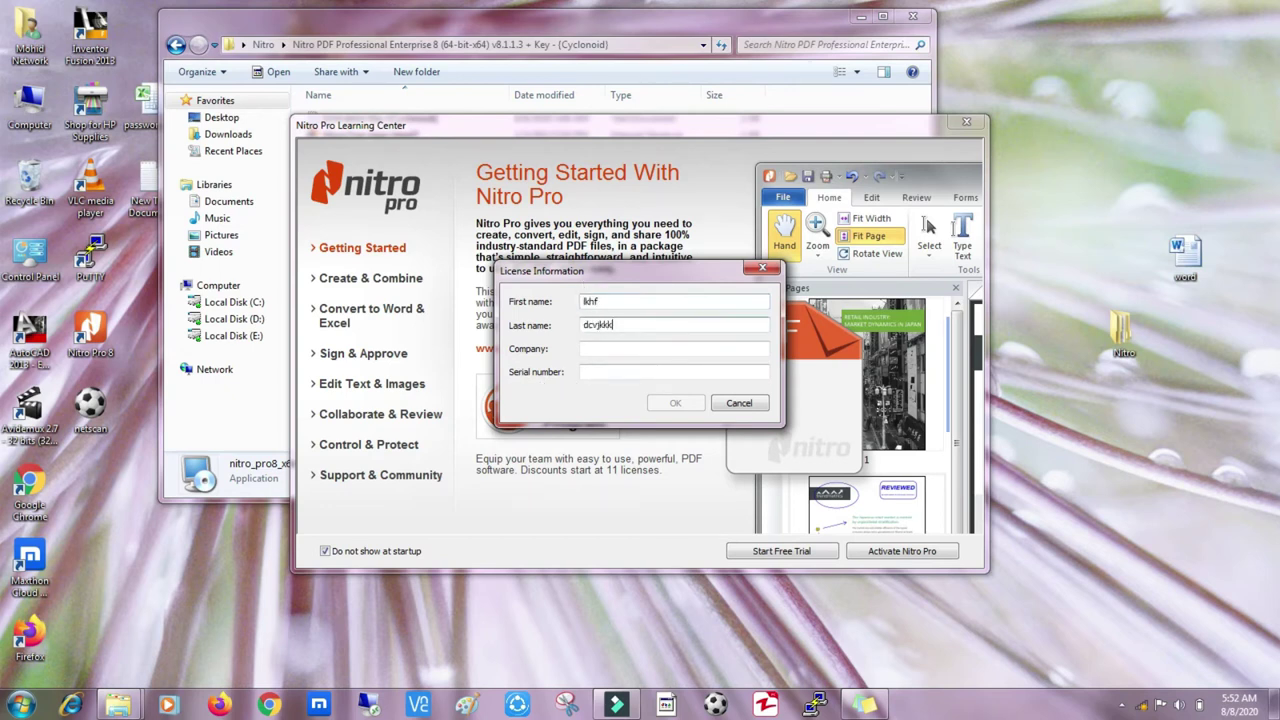
key("Tab")
type("jhkjhgfg")
key("Tab")
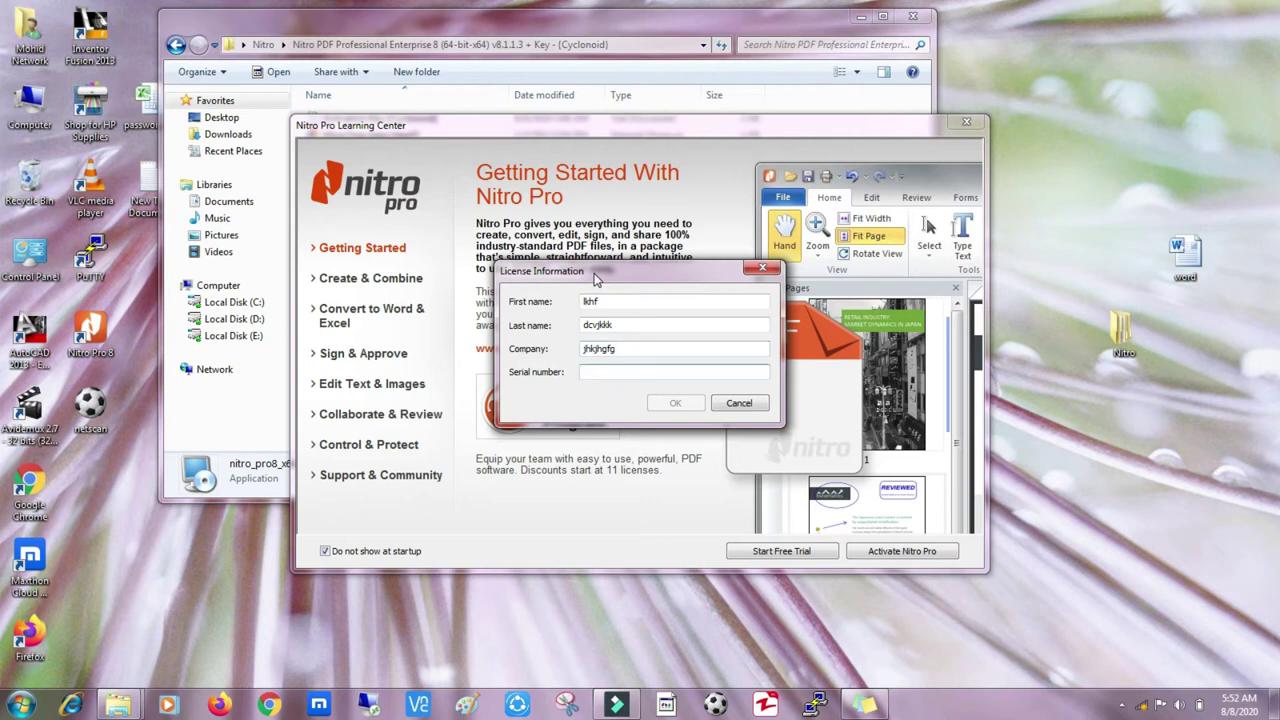
- Open the Activation Key text document in the installer folder and copy the serial number
left_click(474, 20)
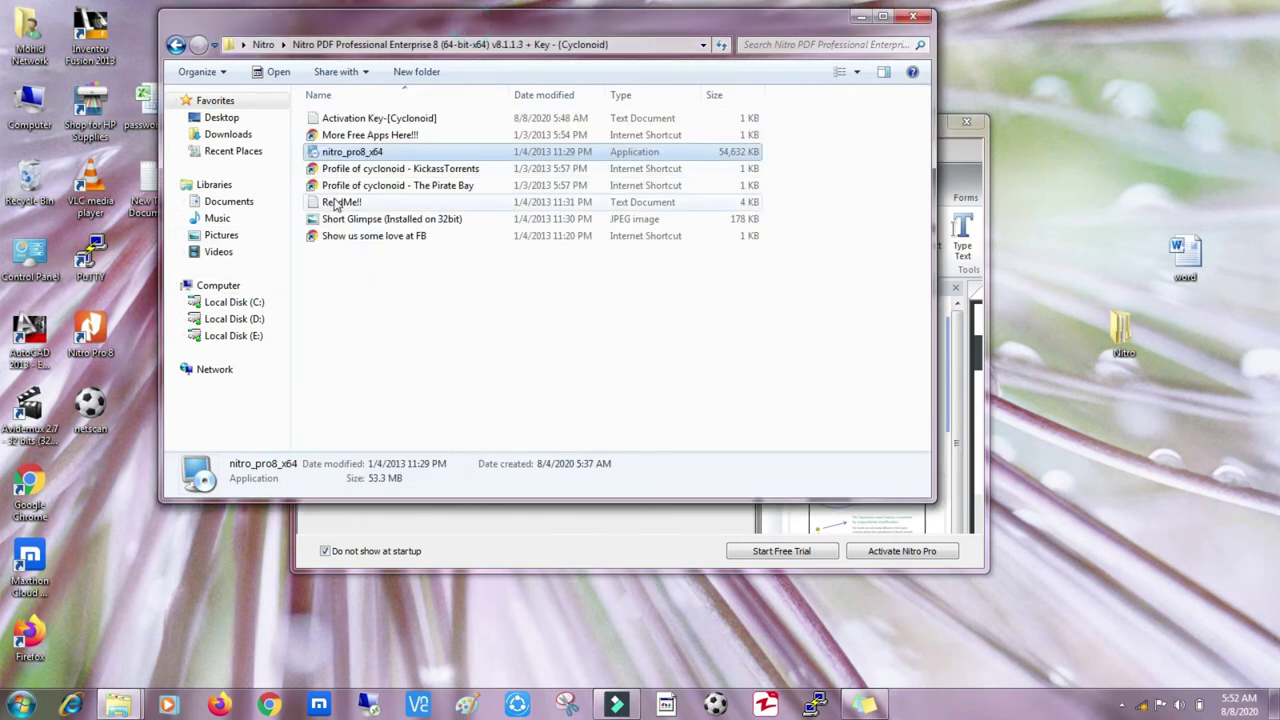
double_click(355, 120)
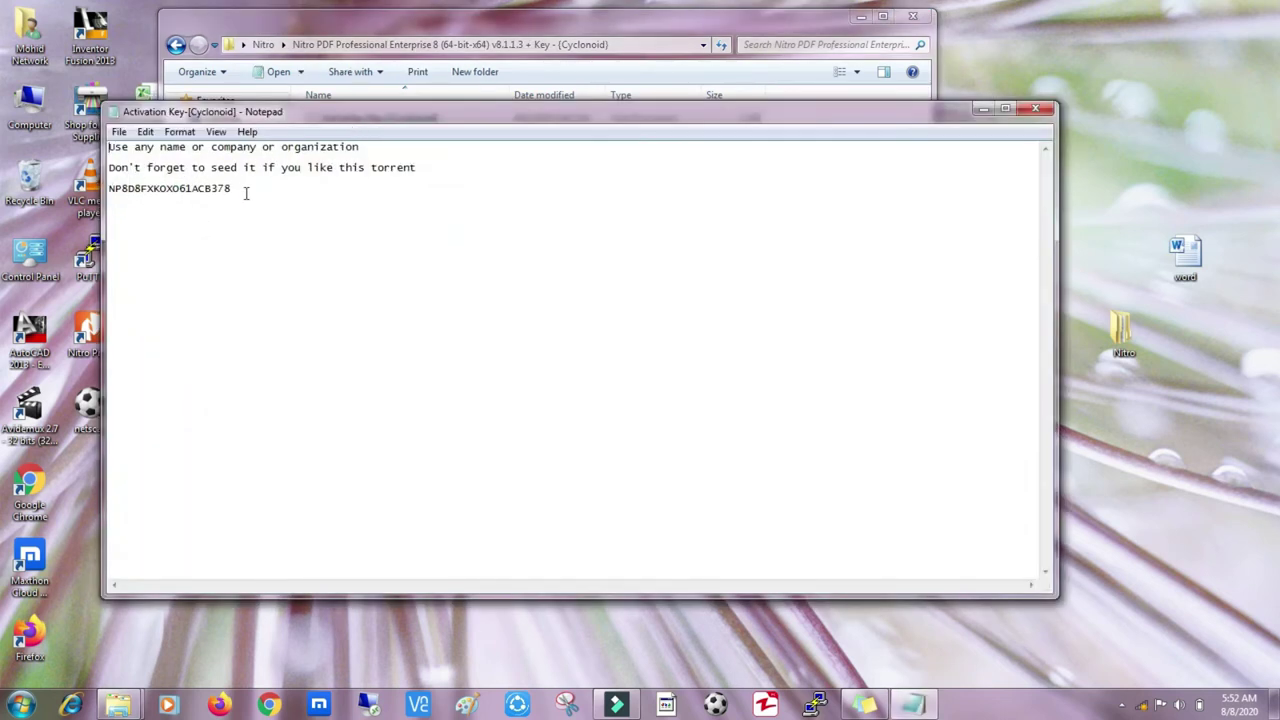
left_click_drag(232, 190, 108, 192)
key("ctrl+c")
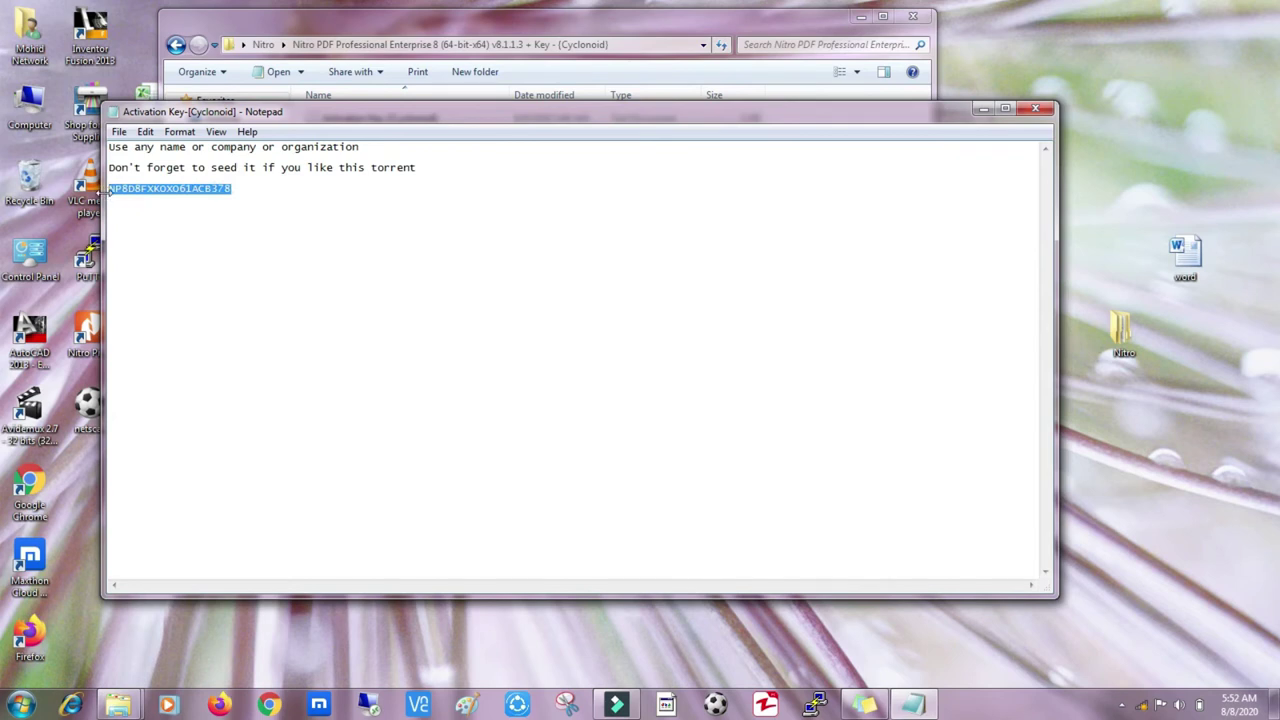
- Minimize the key document and installer folder, paste the serial number into the license form, and submit it
left_click(983, 110)
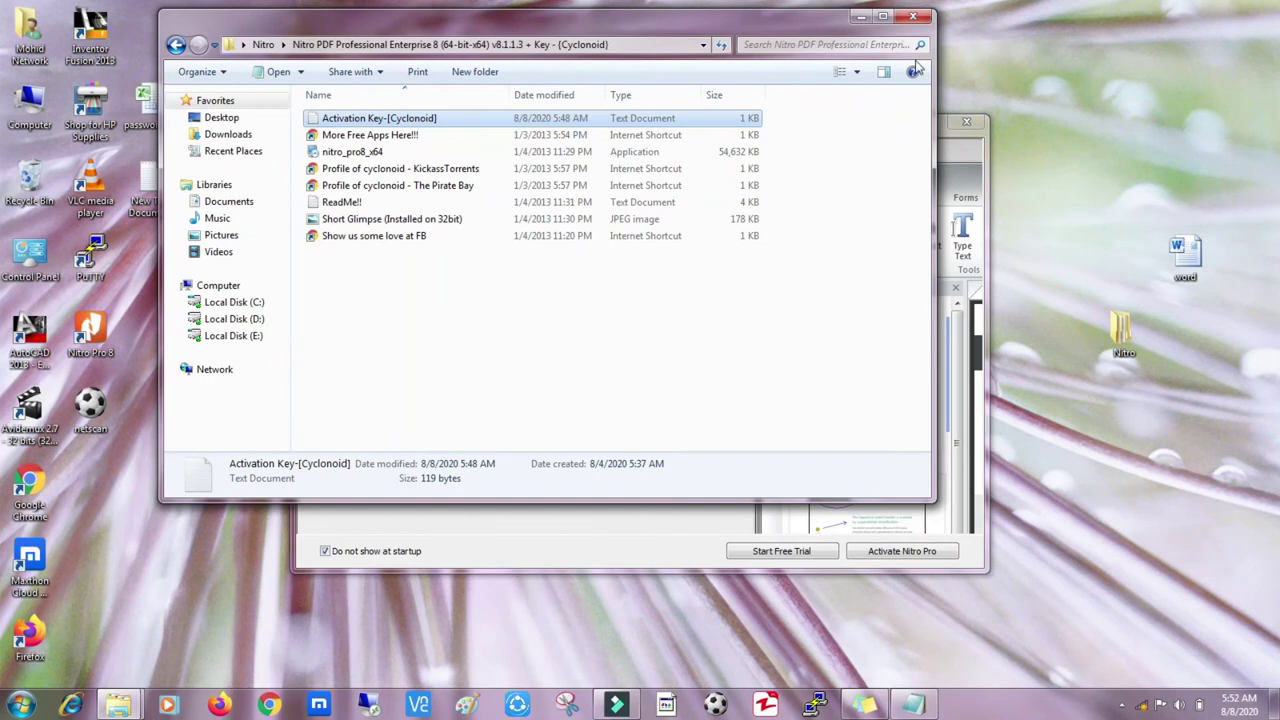
left_click(861, 16)
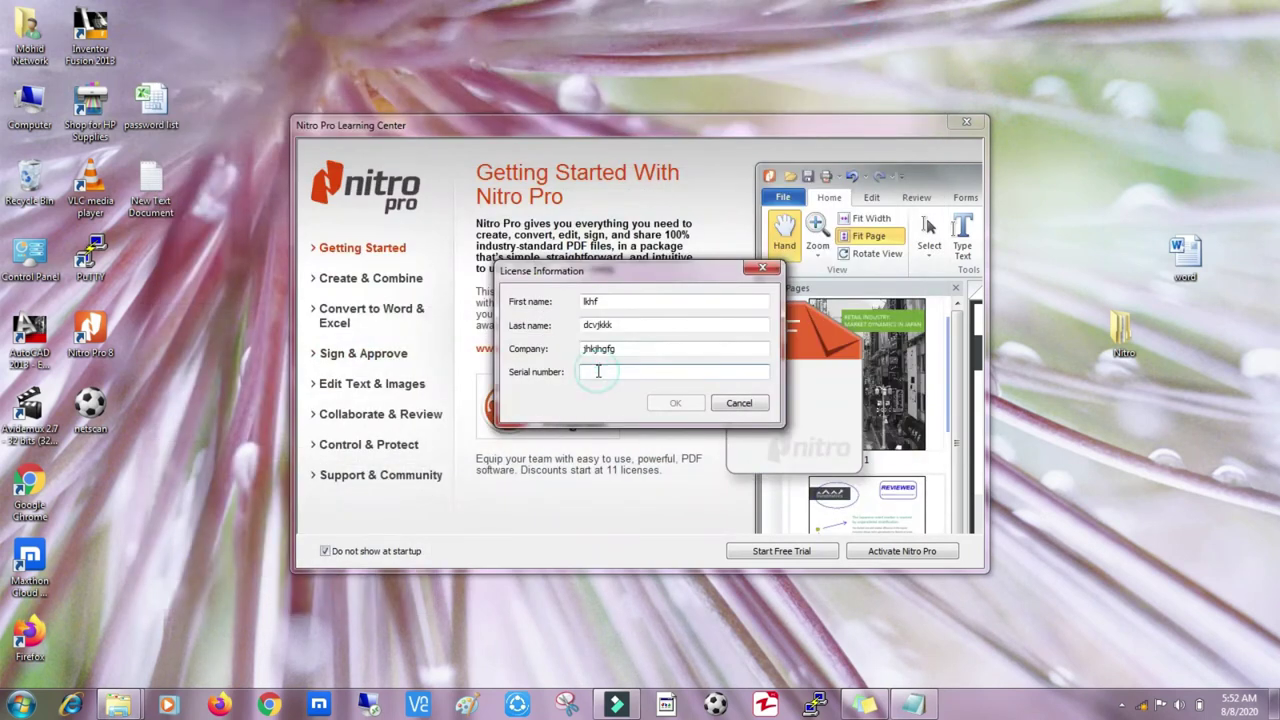
key("ctrl+v")
left_click(671, 405)
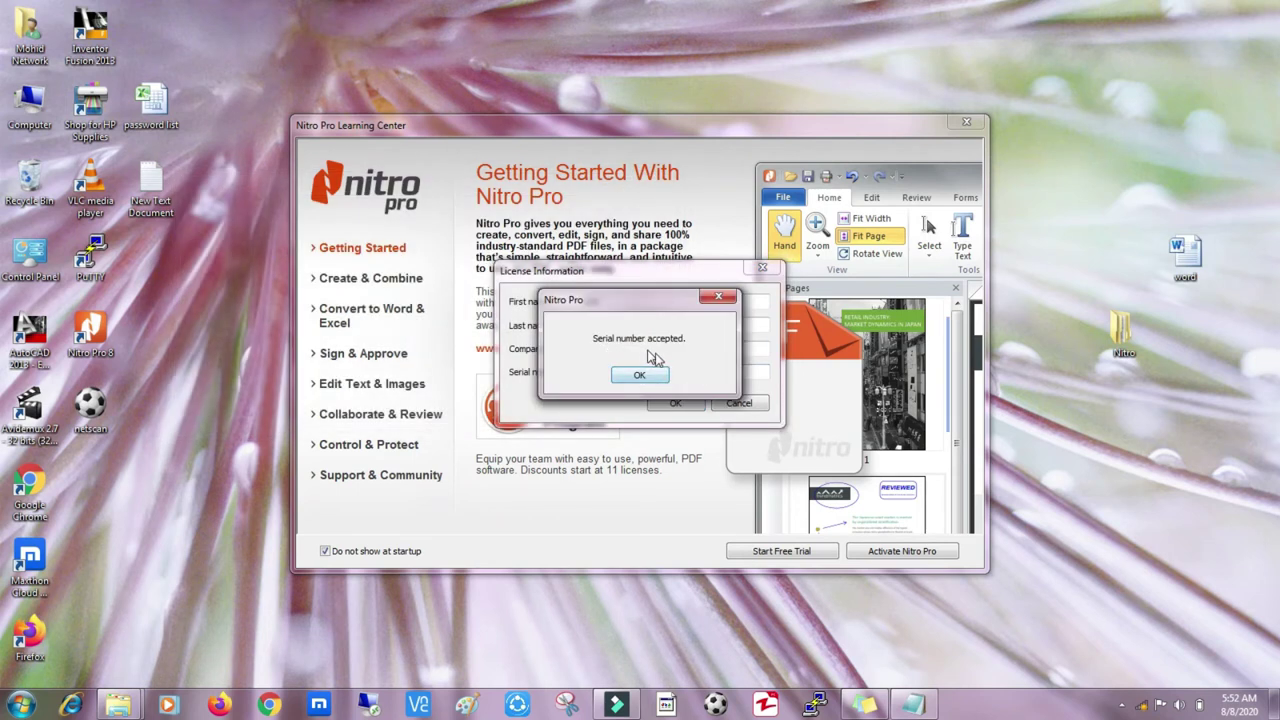
left_click(637, 377)
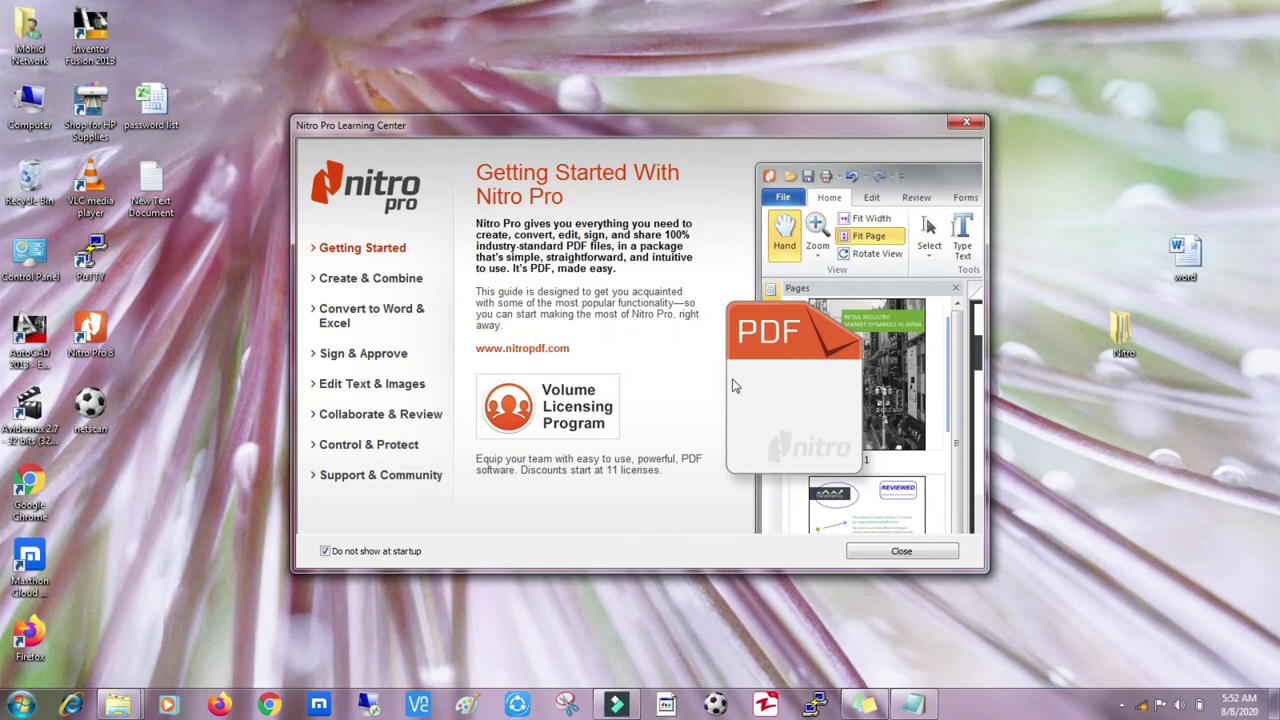
- Close the Nitro Pro Learning Center and refresh the desktop
right_click(860, 16)
left_click(905, 58)
left_click(967, 124)
right_click(538, 241)
left_click(582, 289)
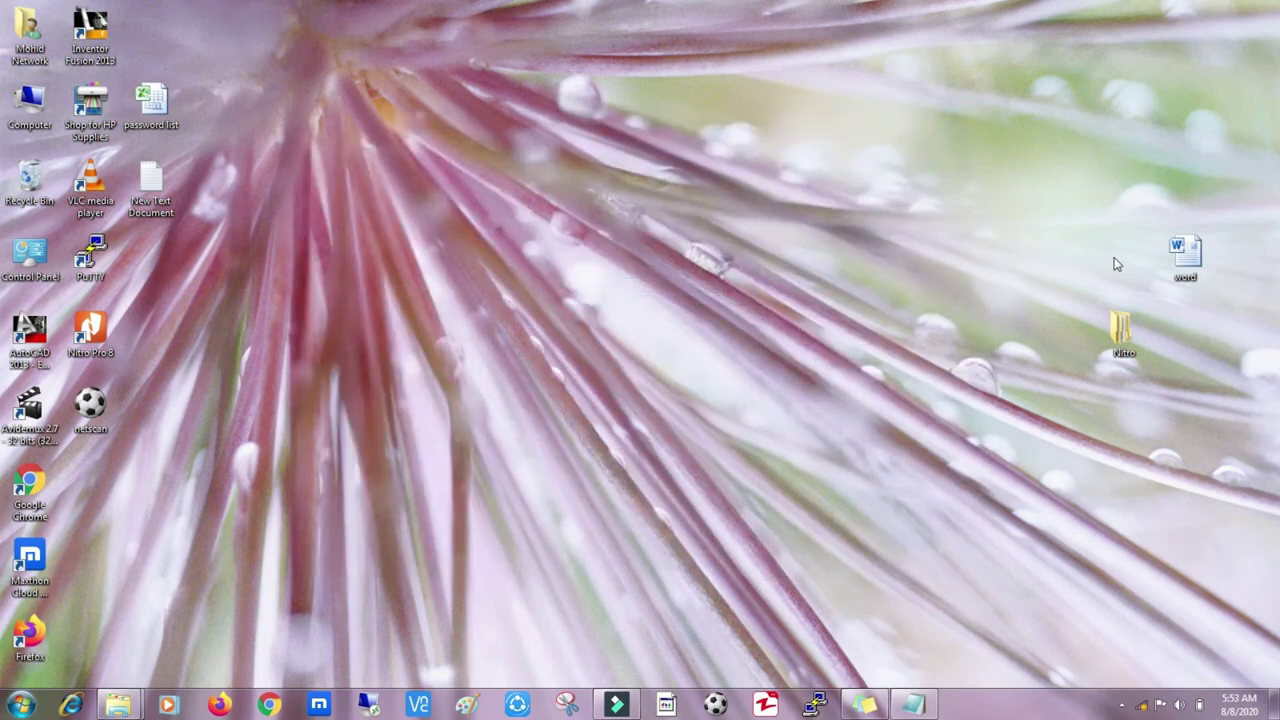
- Launch Nitro Pro 8, decline making it the default PDF viewer, view its other conversion formats, and close it
double_click(89, 333)
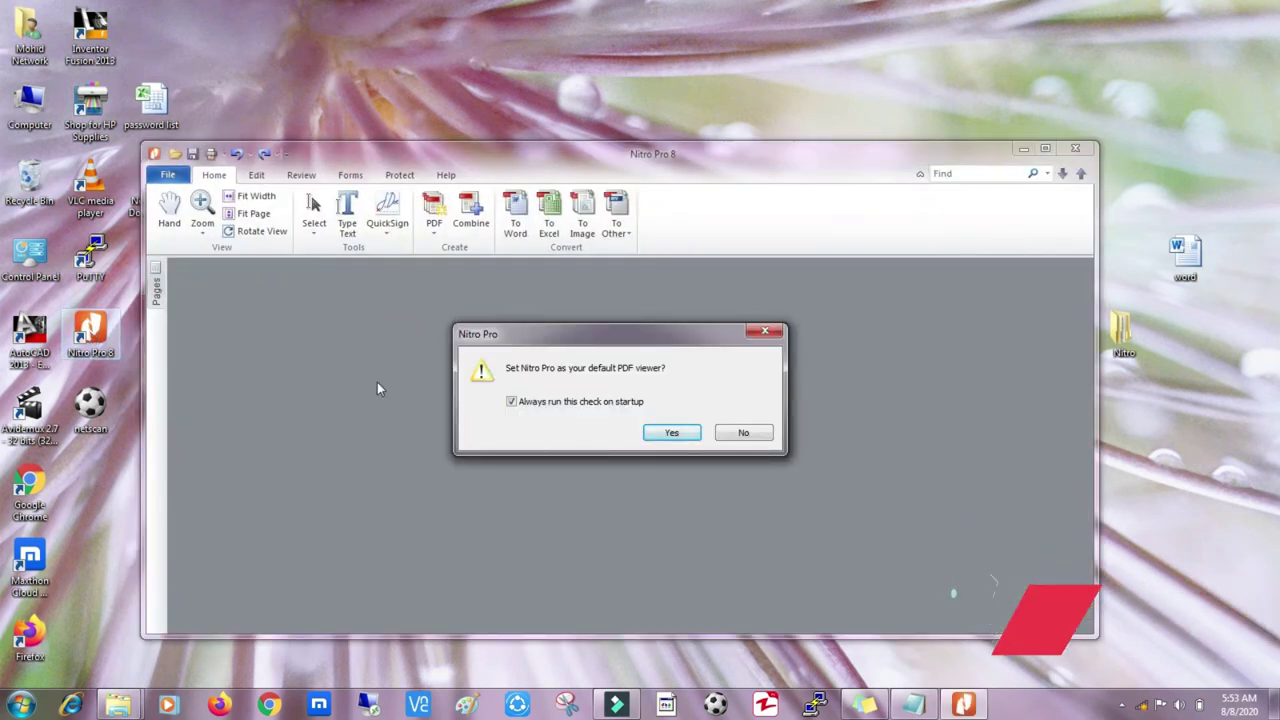
left_click(744, 433)
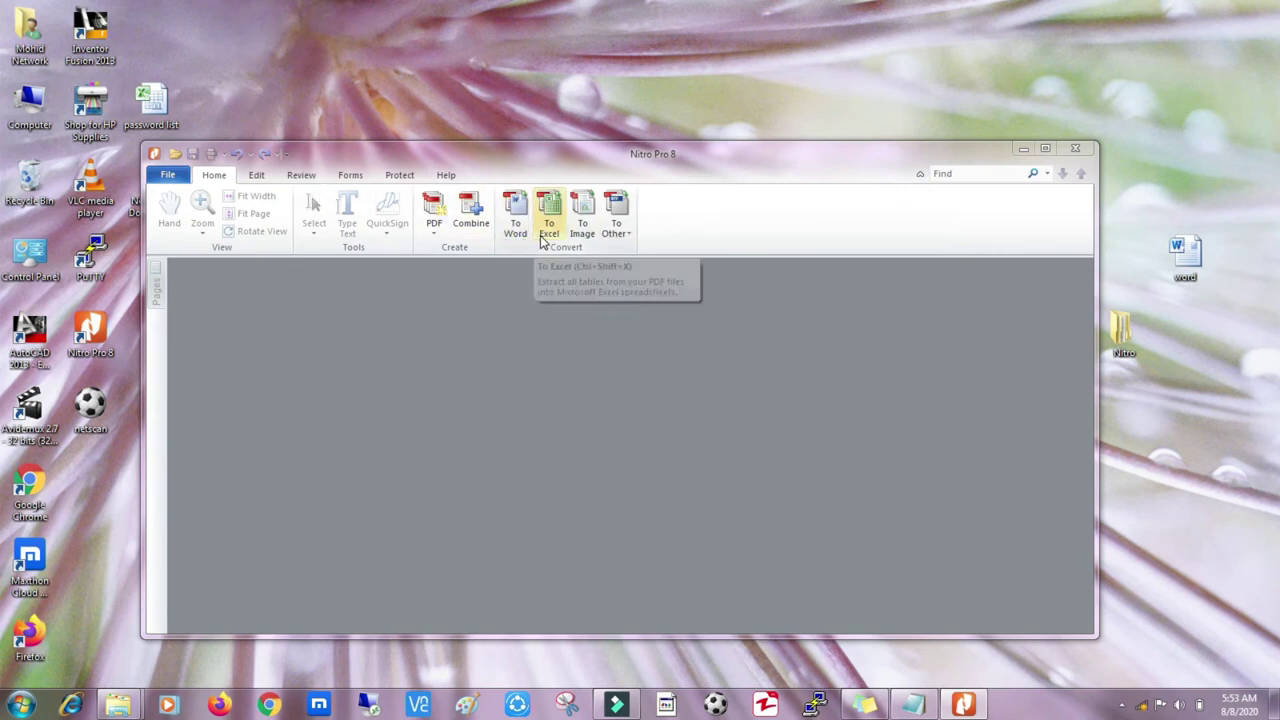
left_click(622, 234)
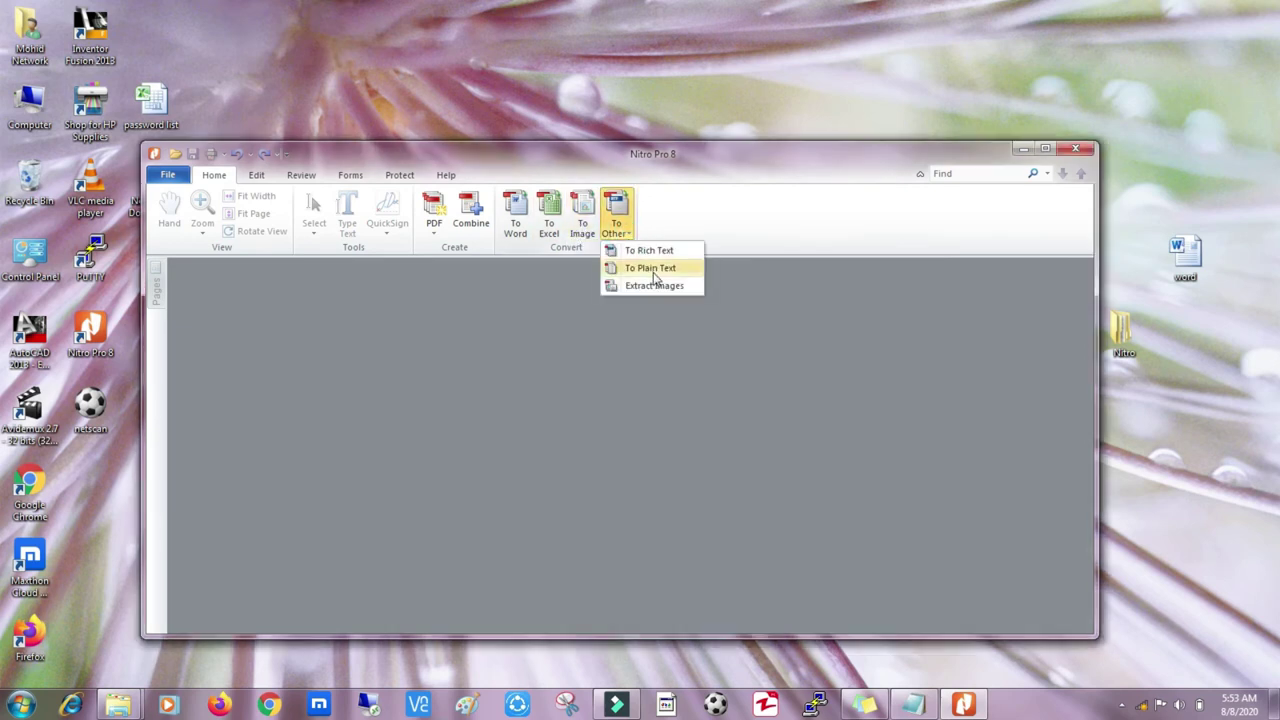
left_click(698, 330)
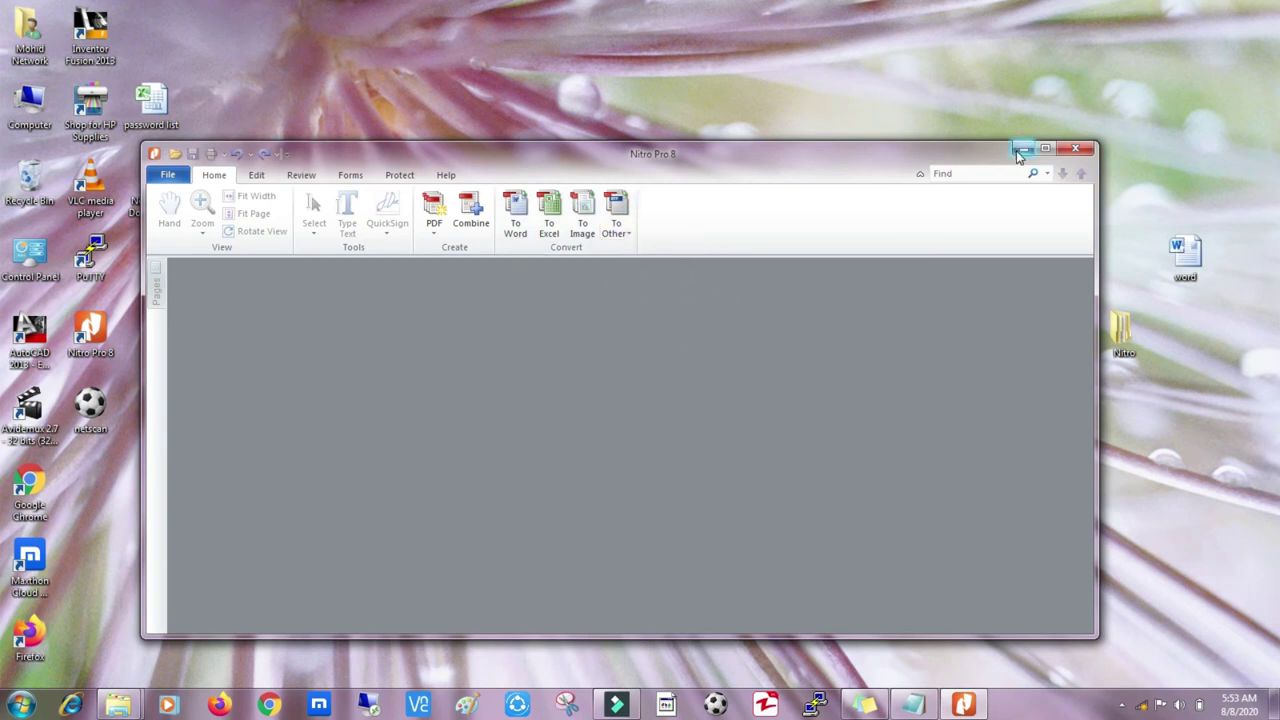
left_click(1073, 149)
- Convert the desktop document named word to PDF with Nitro Pro and decline making it the default PDF viewer
left_click_drag(1180, 250, 698, 102)
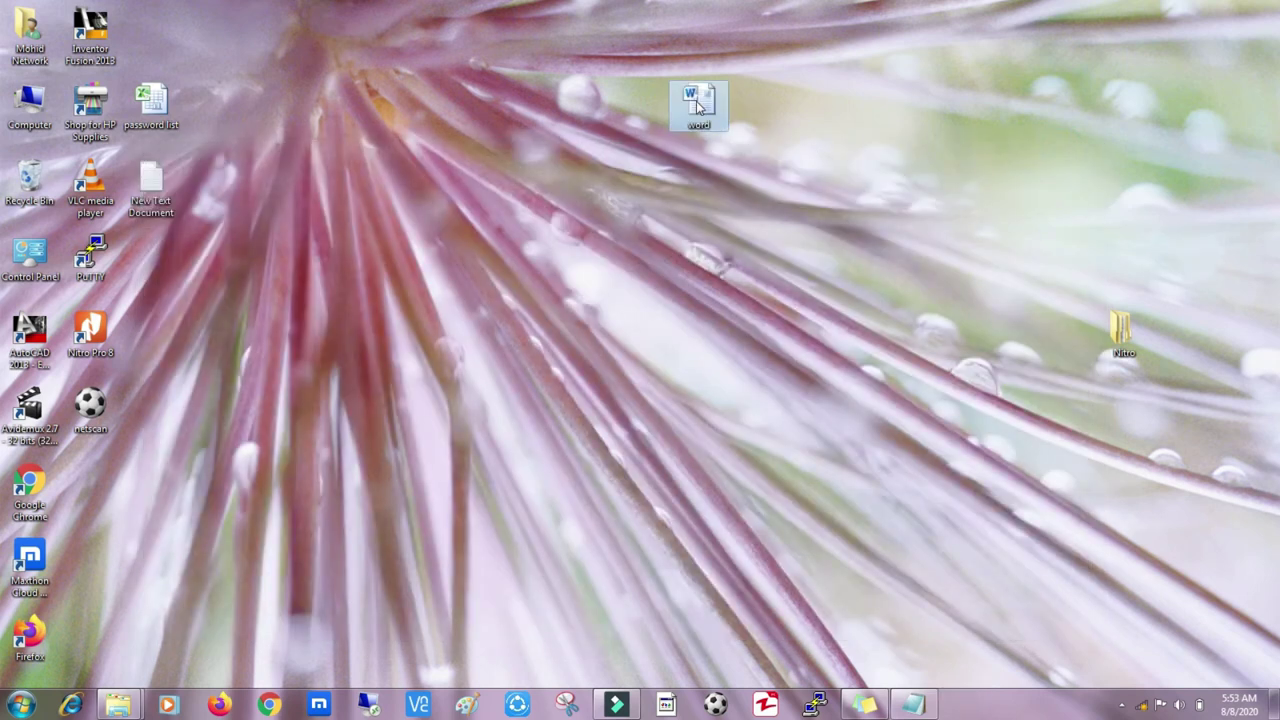
right_click(707, 118)
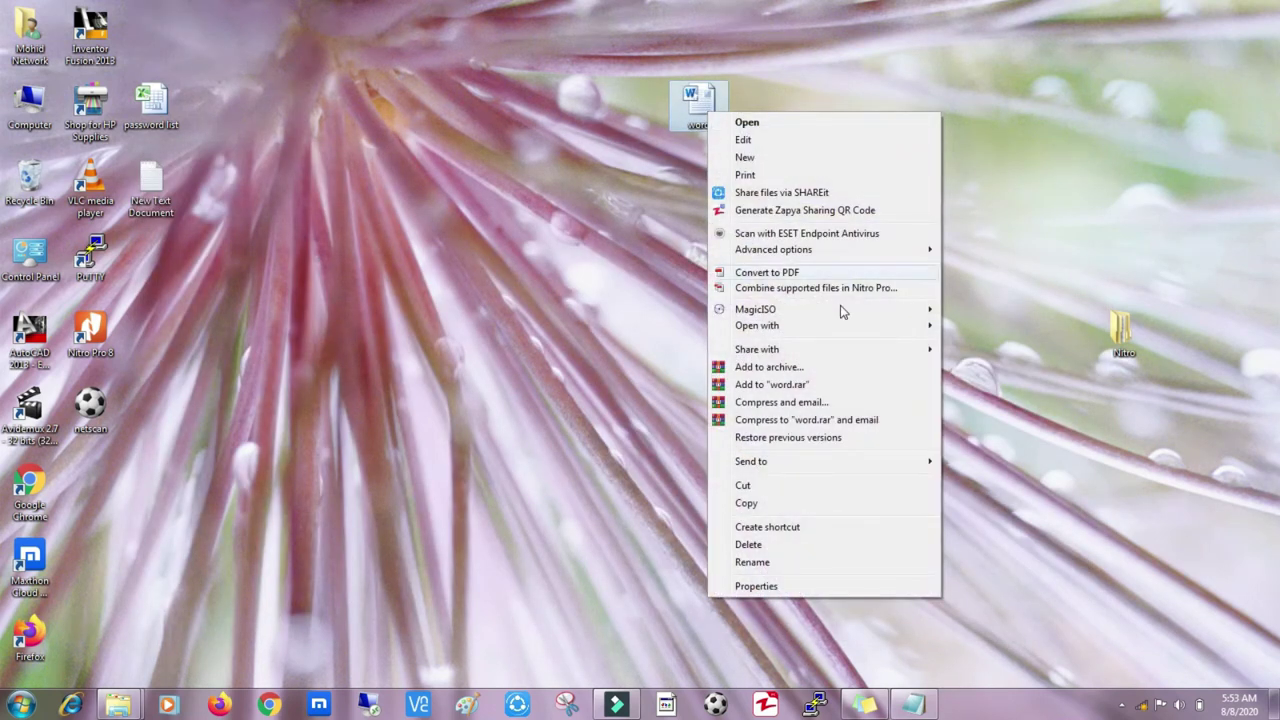
mouse_move(869, 346)
left_click(767, 272)
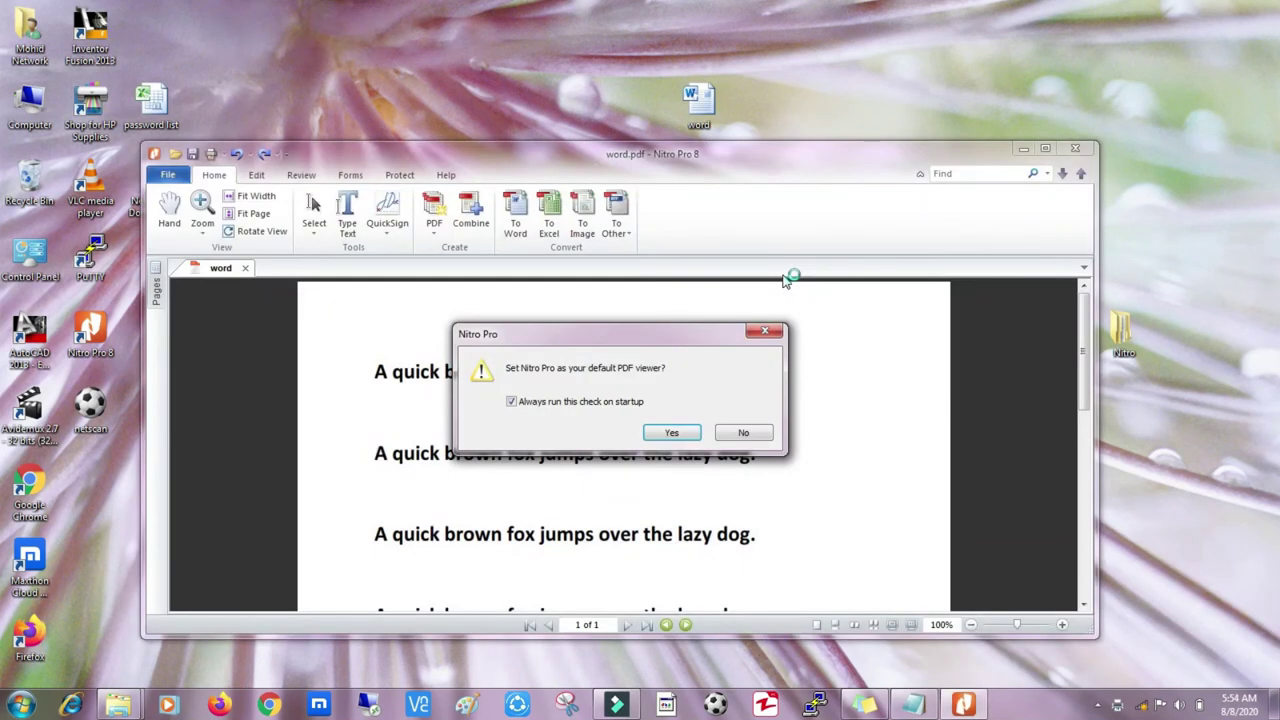
left_click(744, 433)
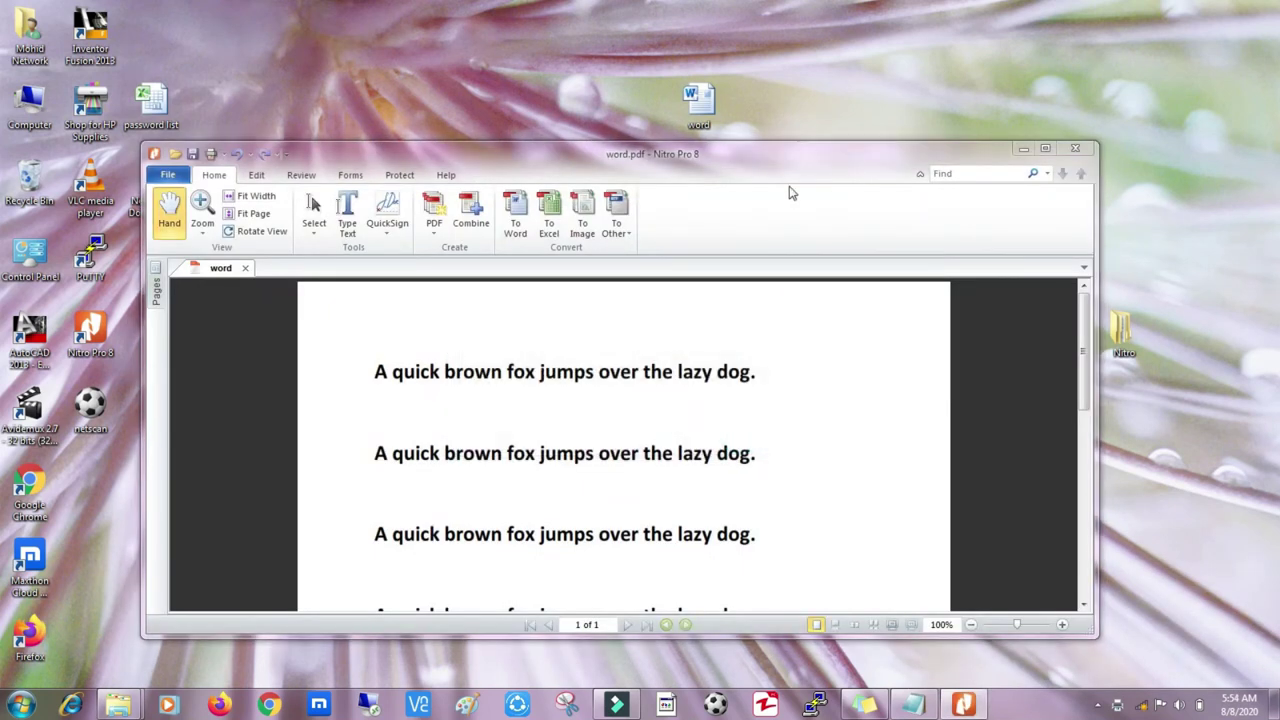
- Save the converted document to the Desktop as a PDF file named pdf and close Nitro Pro
left_click(1045, 149)
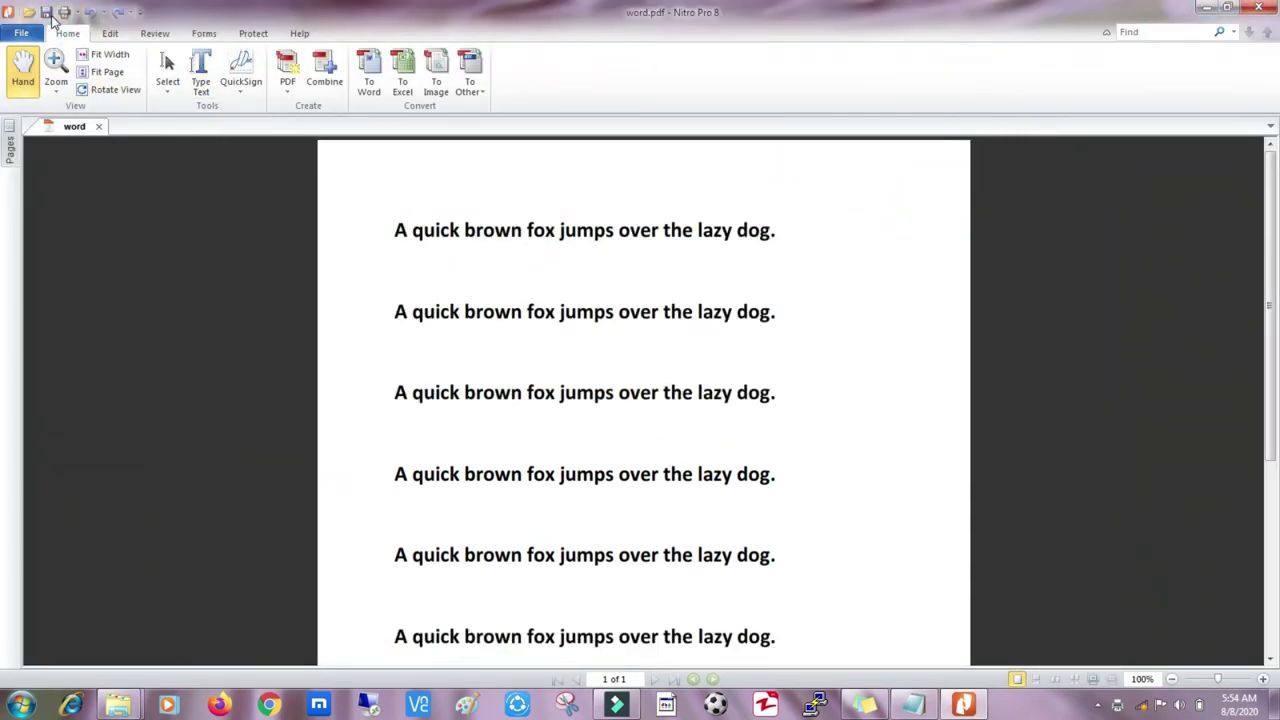
left_click(47, 12)
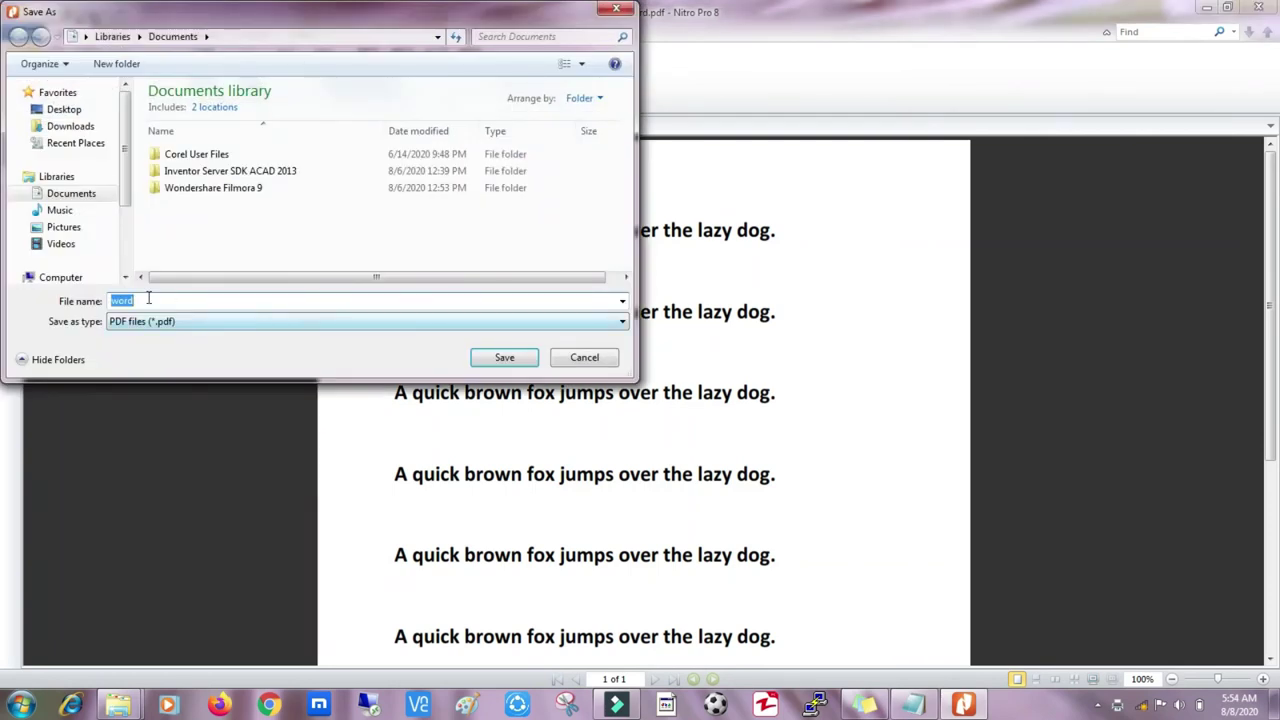
type("pdf")
left_click(62, 110)
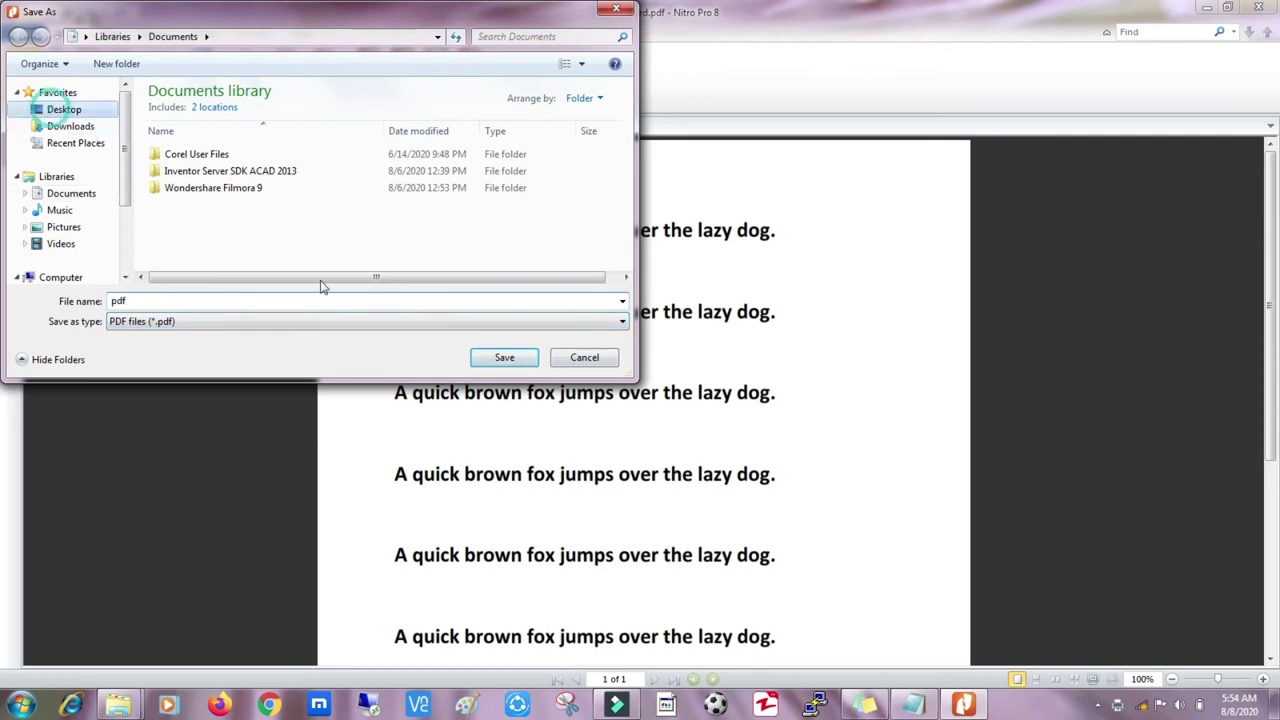
left_click(492, 362)
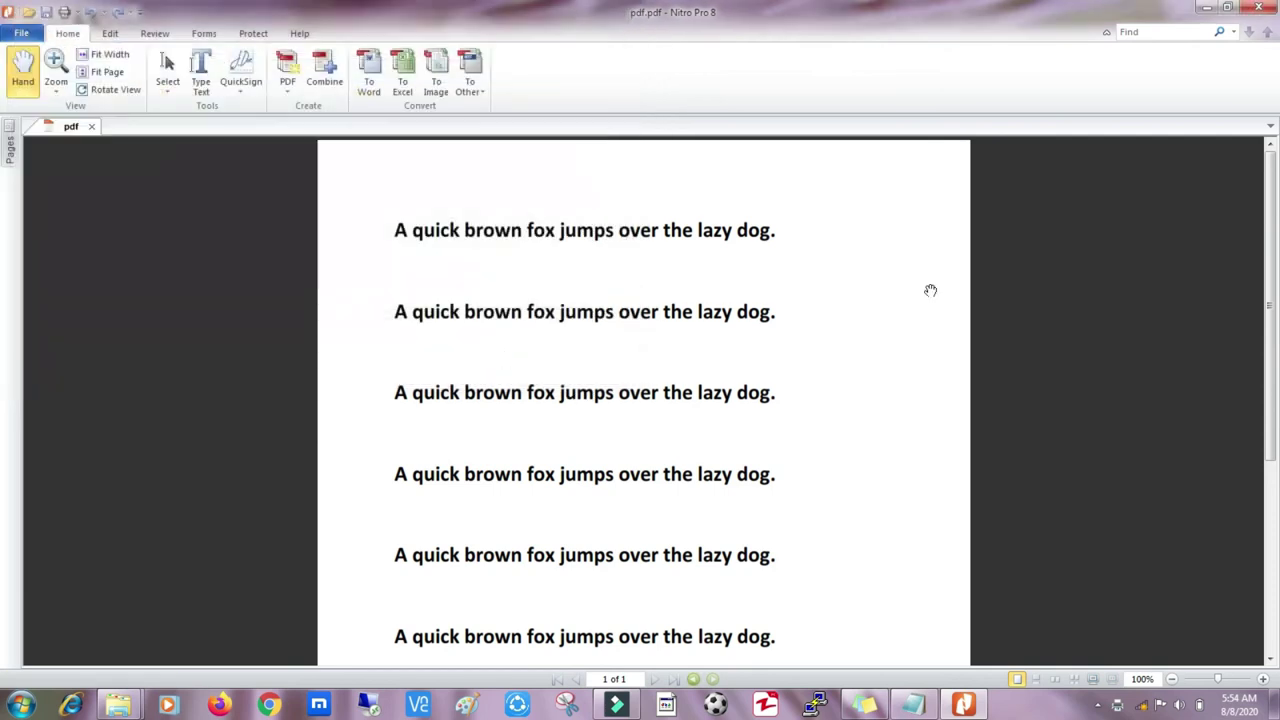
left_click(1260, 8)
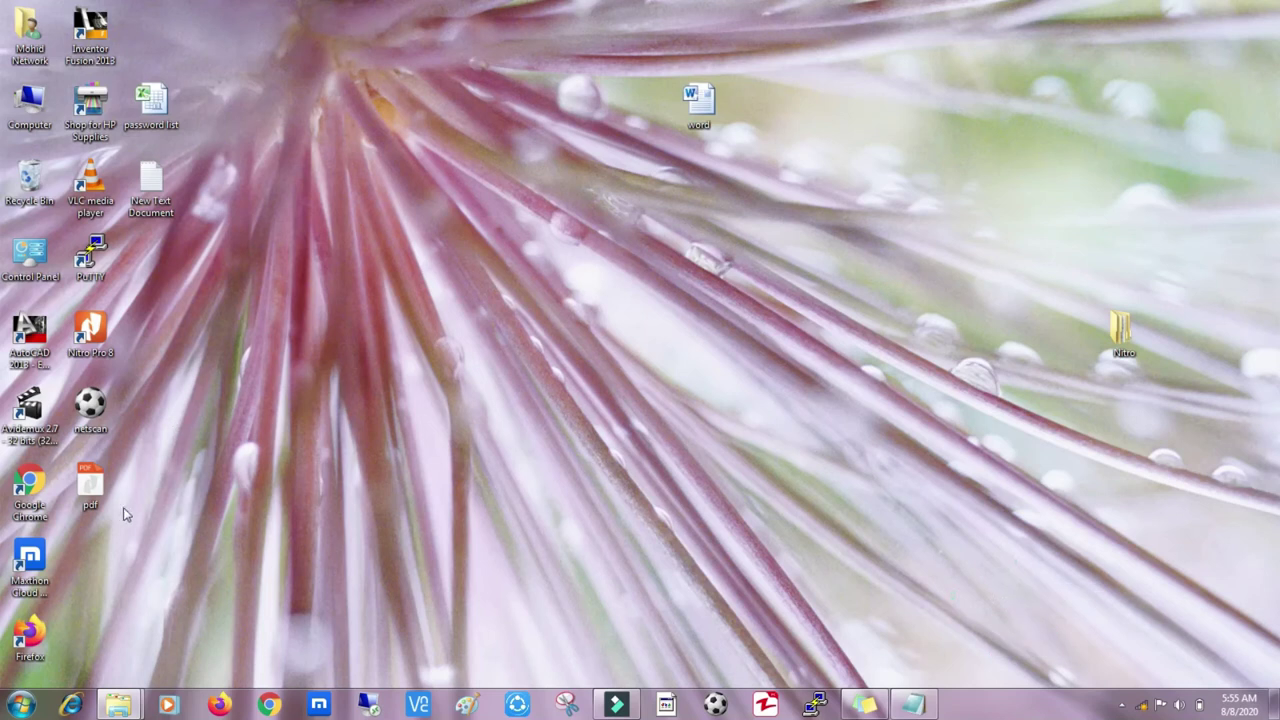
- Open the saved file pdf from the desktop and review its page down to the end
left_click(99, 497)
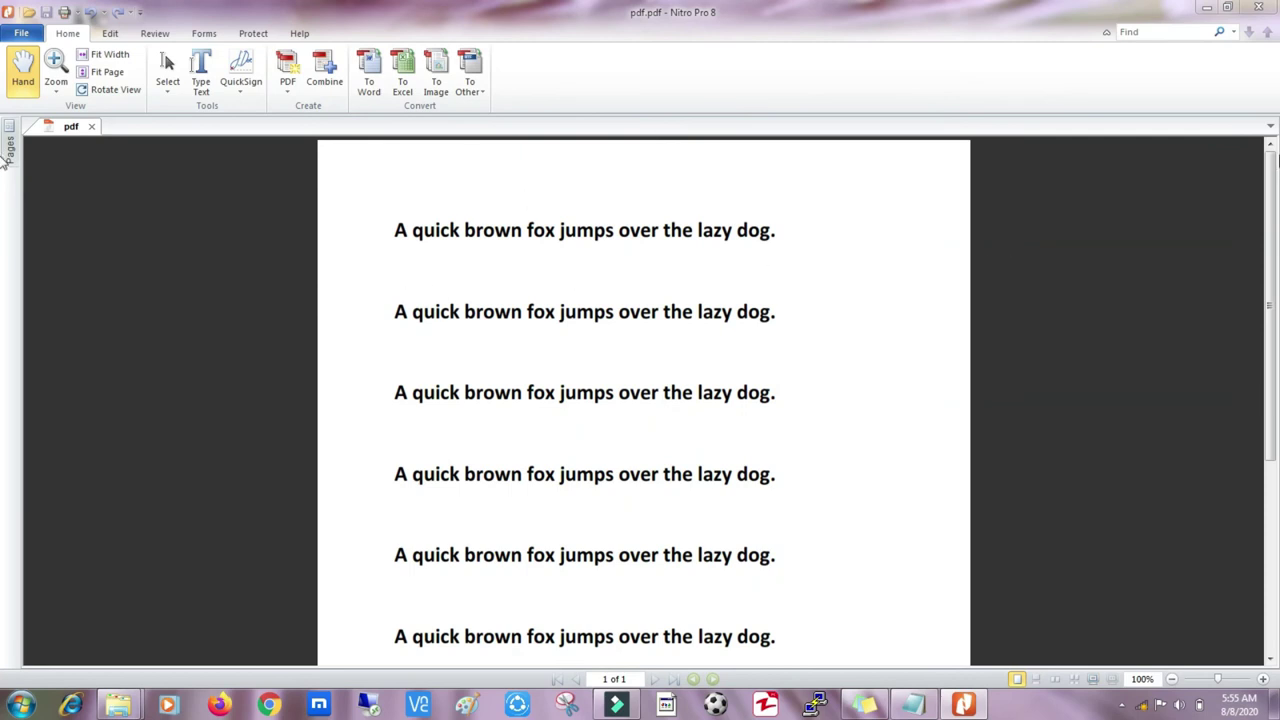
scroll(1234, 461, "down", 3)
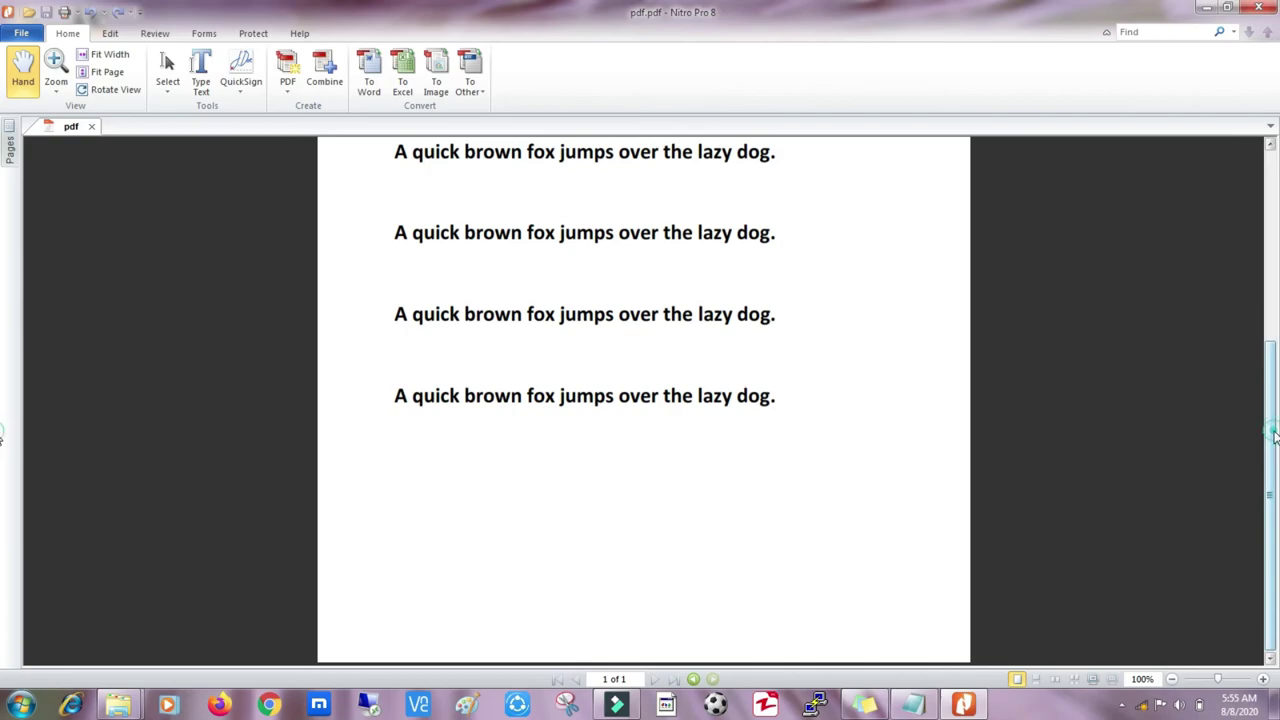
- Convert the PDF file named pdf to a Word document in the folder of the original file
left_click_drag(1273, 436, 1273, 246)
left_click(1258, 7)
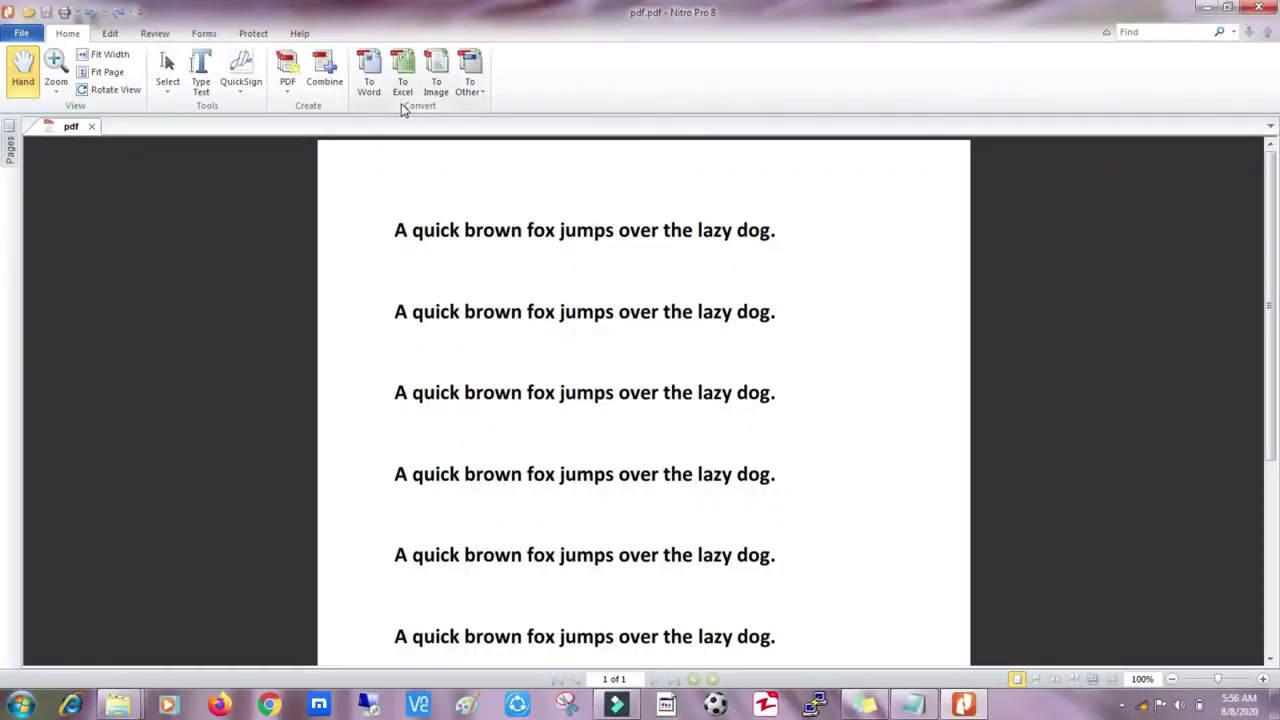
left_click(368, 70)
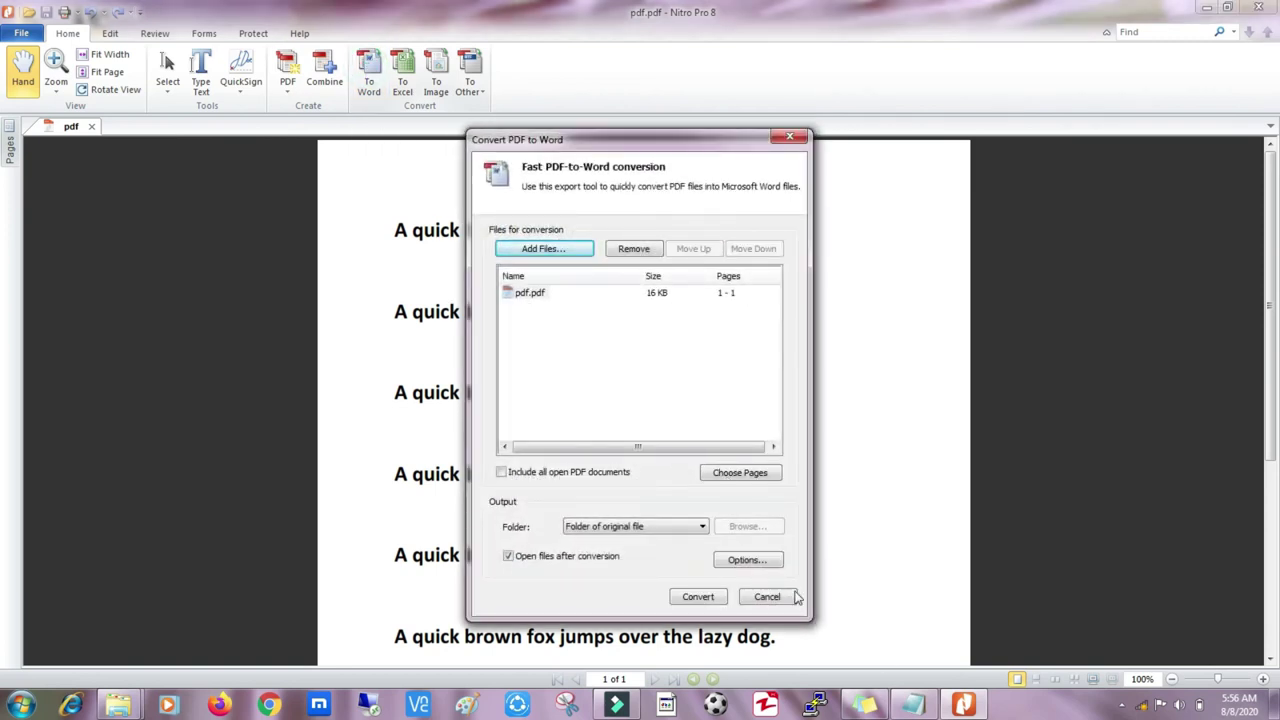
left_click(698, 597)
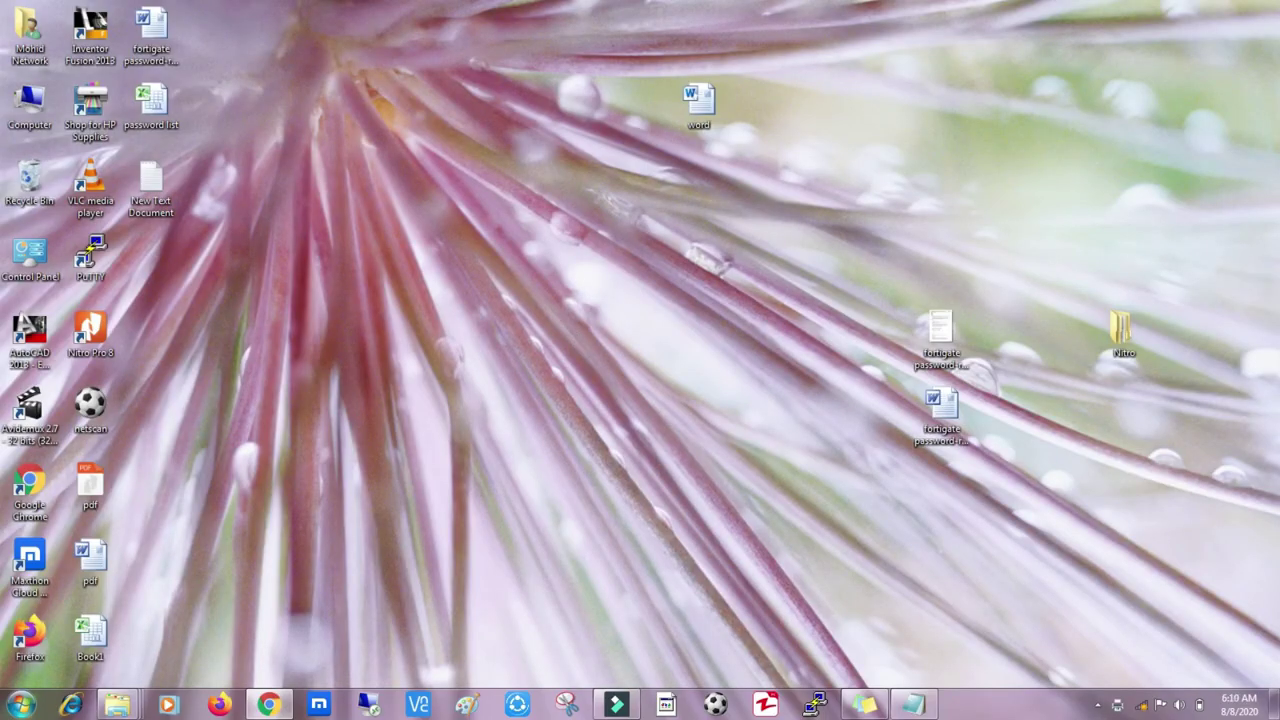
- Move the Book1 workbook to an empty area of the desktop and convert it to PDF with Nitro Pro
left_click_drag(90, 632, 392, 348)
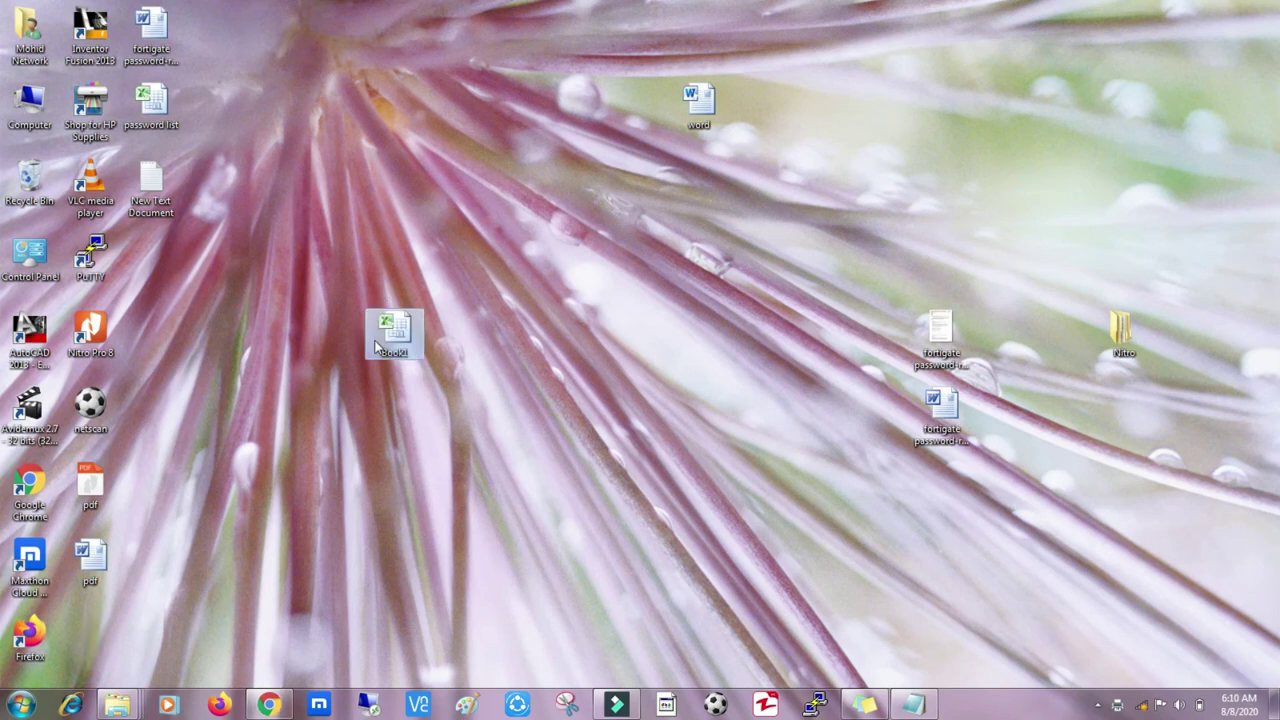
right_click(409, 326)
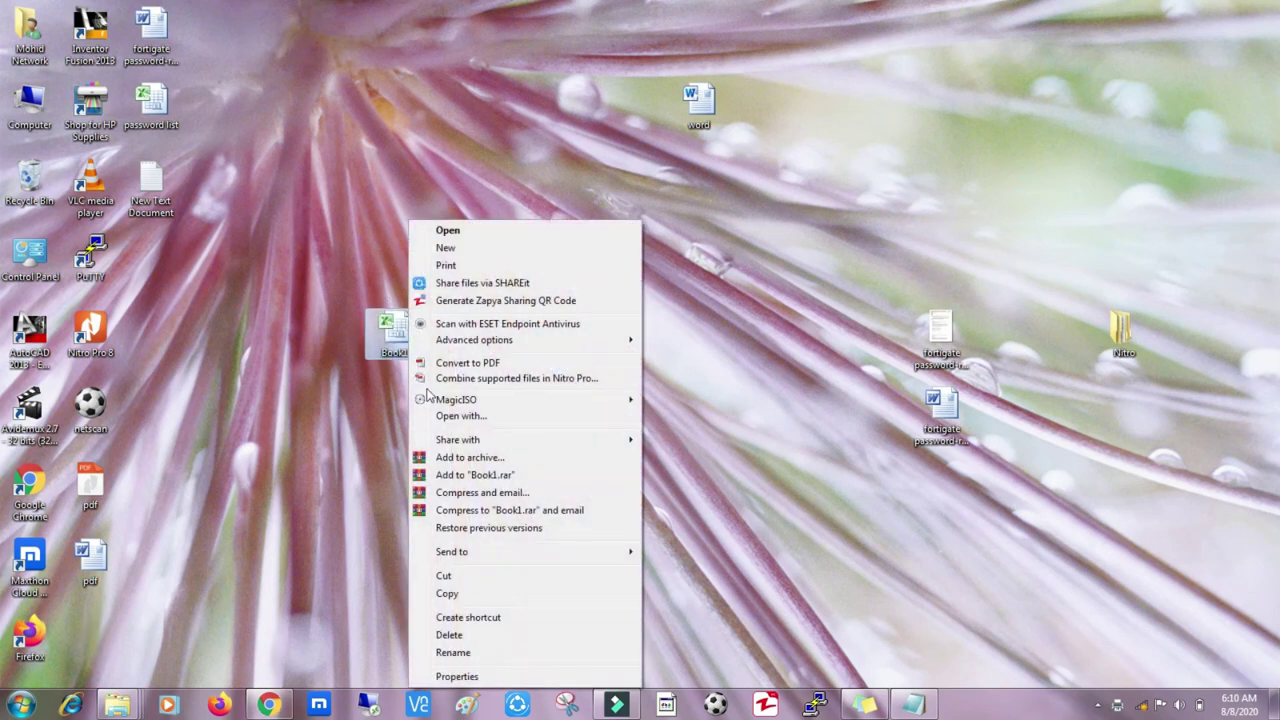
left_click(477, 364)
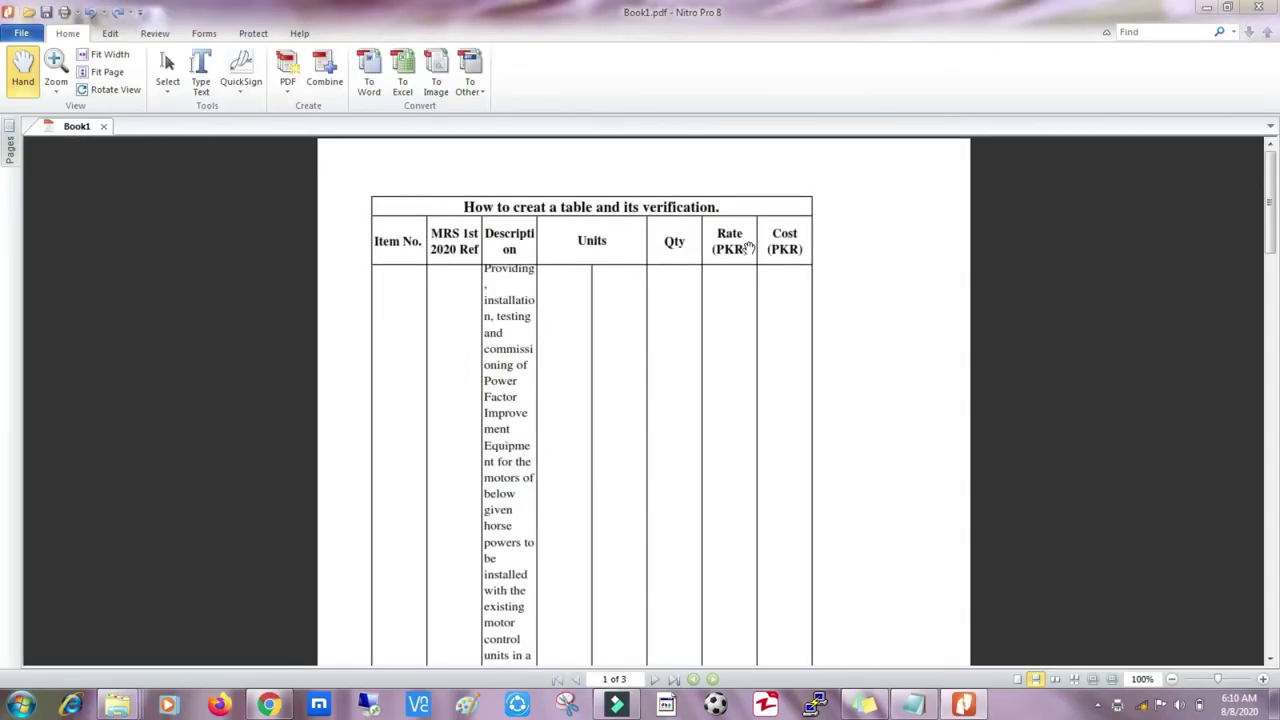
- Look through the converted Book1 PDF and minimize its window
scroll(1270, 225, "down", 5)
scroll(1270, 225, "up", 5)
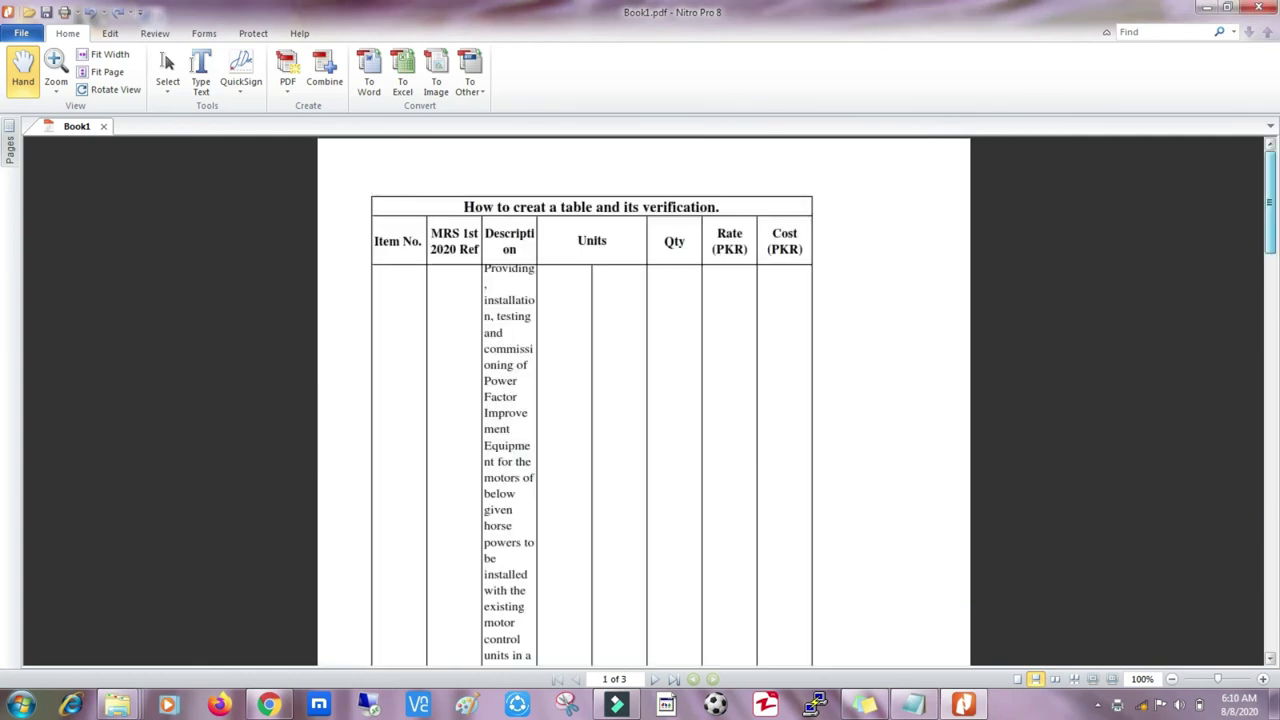
left_click(1206, 7)
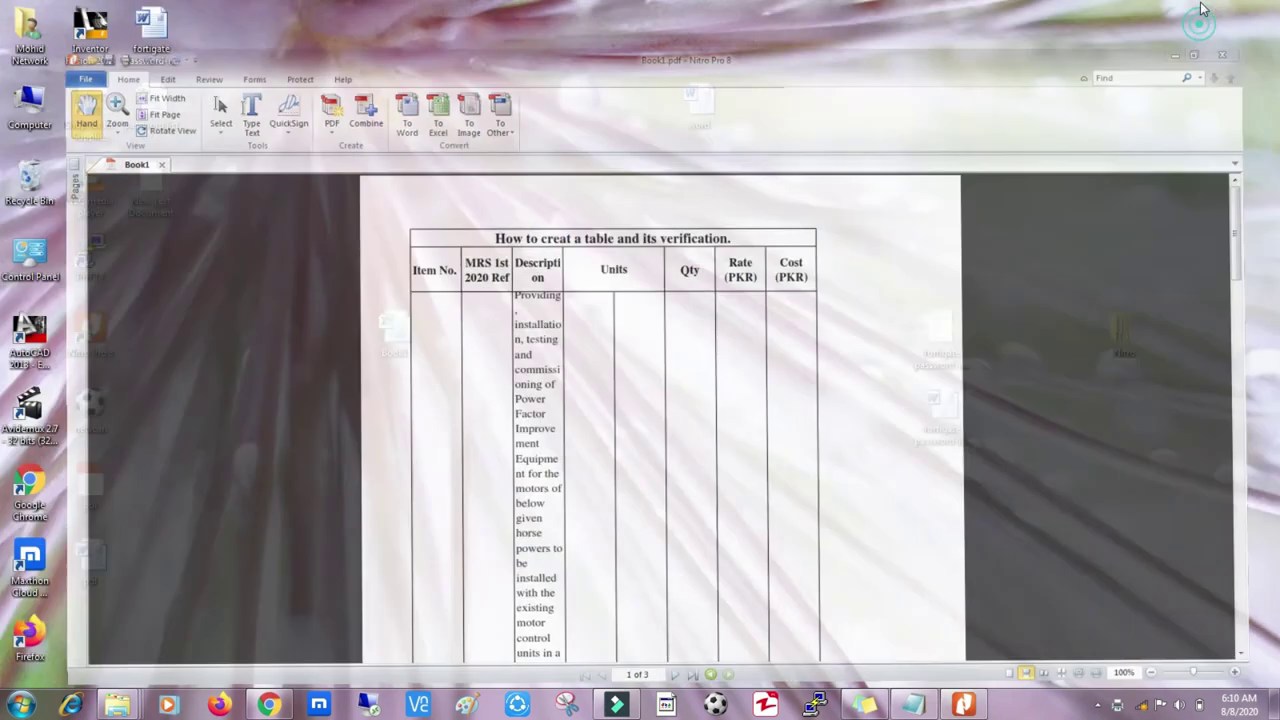
- Open the original Book1 workbook in Excel, compare its table with the converted PDF, minimize the PDF and close the workbook
double_click(394, 327)
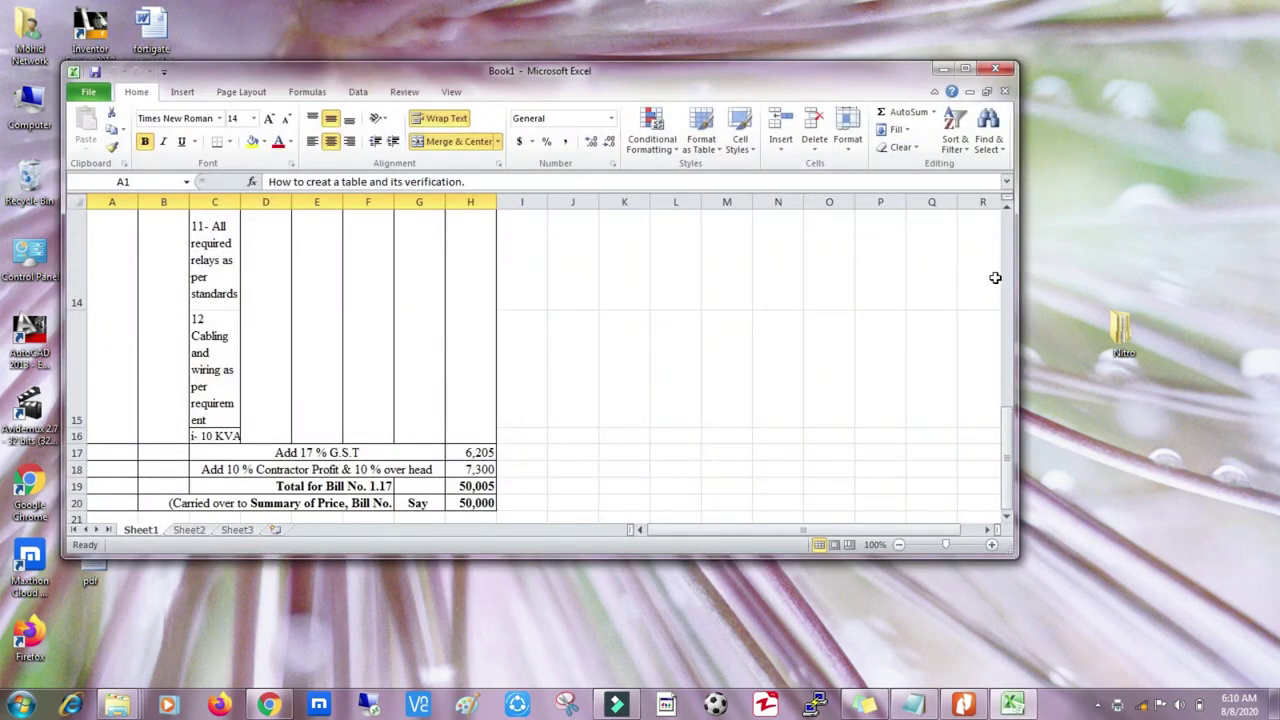
left_click_drag(998, 463, 1037, 172)
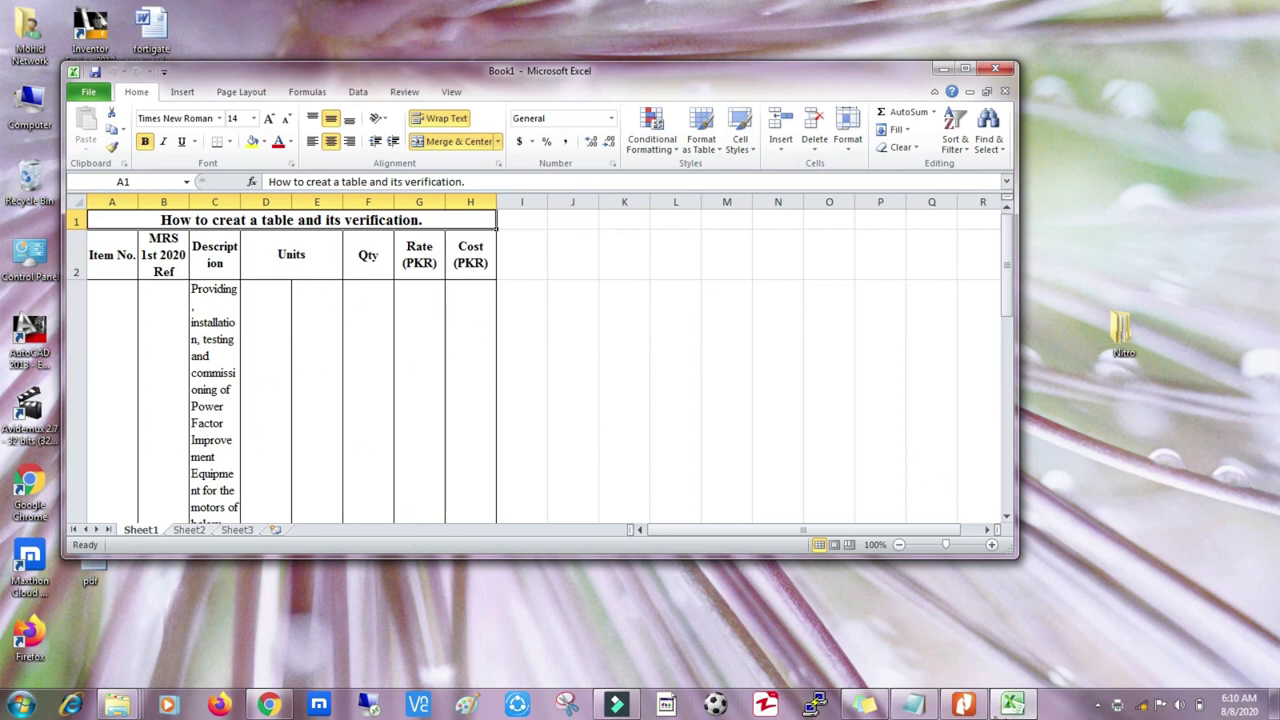
left_click(963, 705)
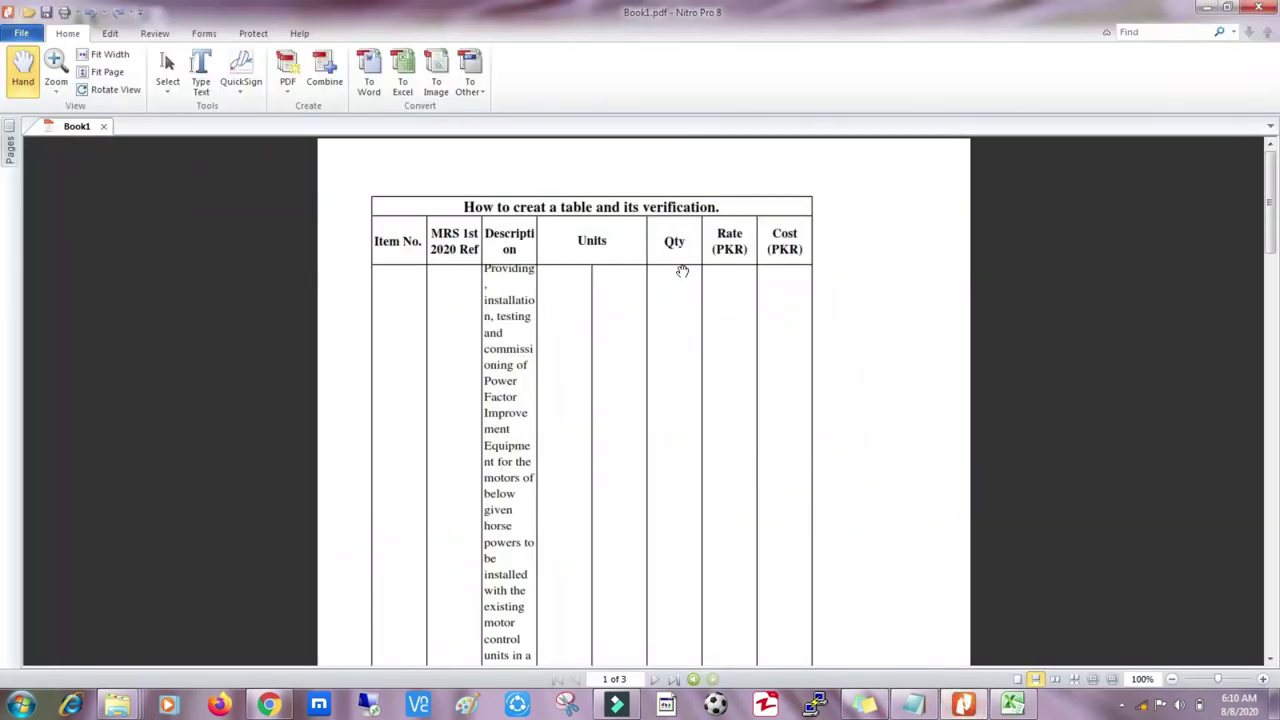
mouse_move(1271, 185)
left_mouse_down()
mouse_move(1271, 300)
mouse_move(1271, 185)
left_mouse_up()
left_click(1207, 8)
left_click(996, 68)
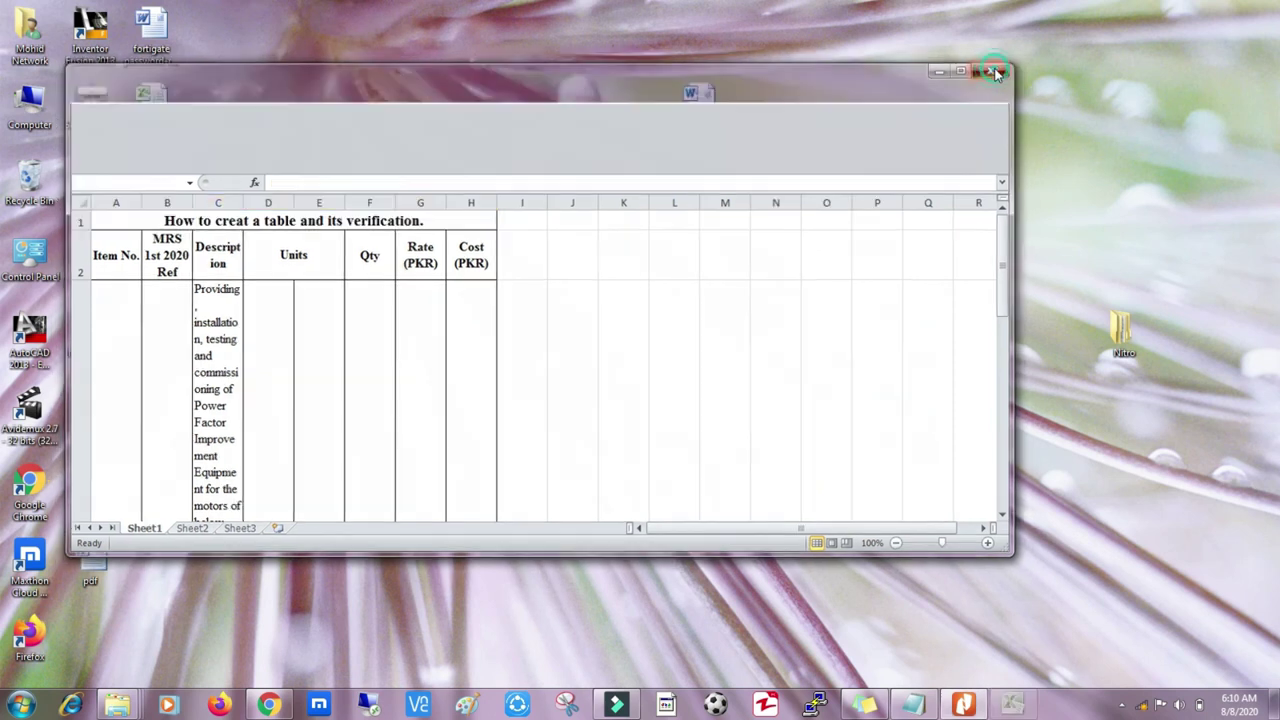
right_click(422, 128)
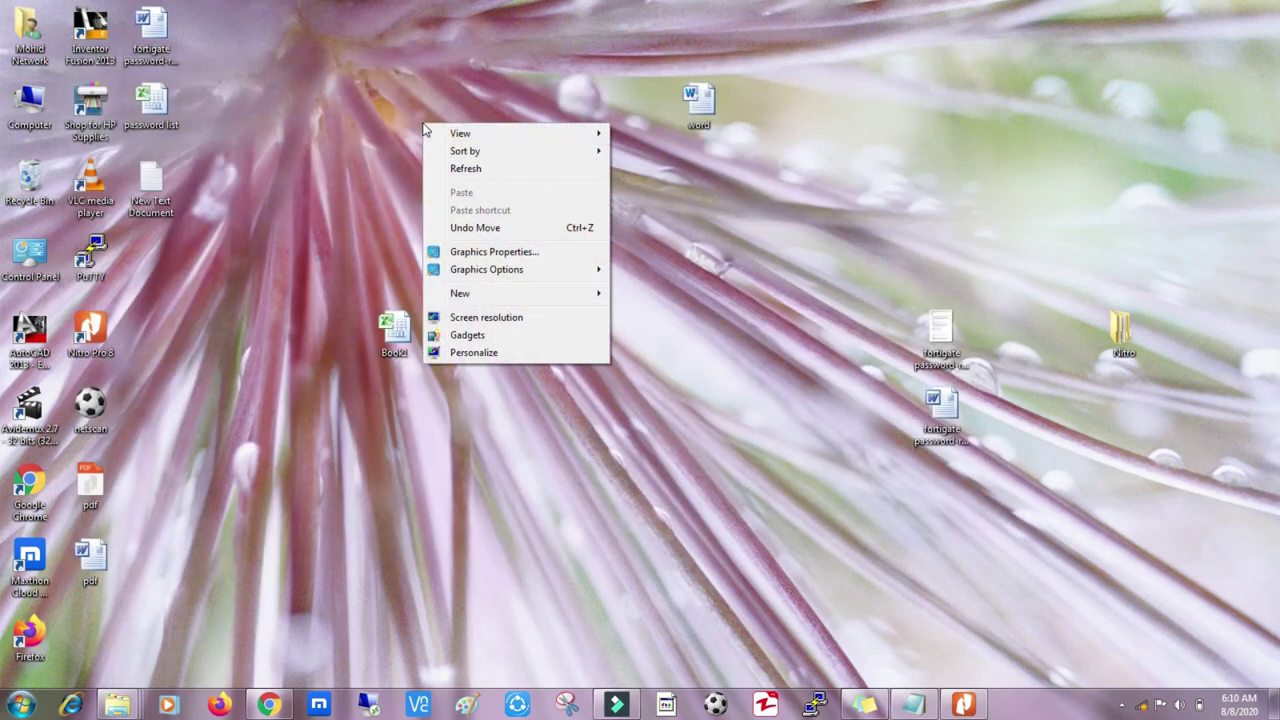
left_click(481, 170)
right_click(481, 174)
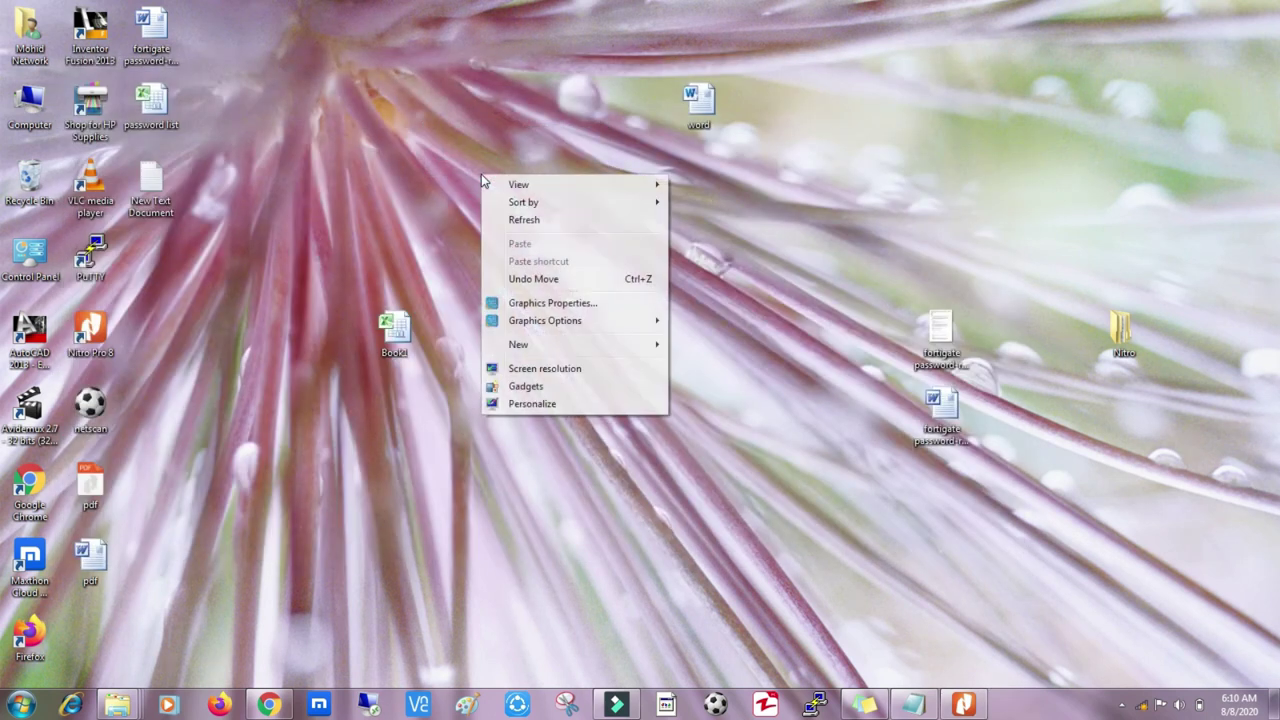
left_click(519, 218)
right_click(519, 218)
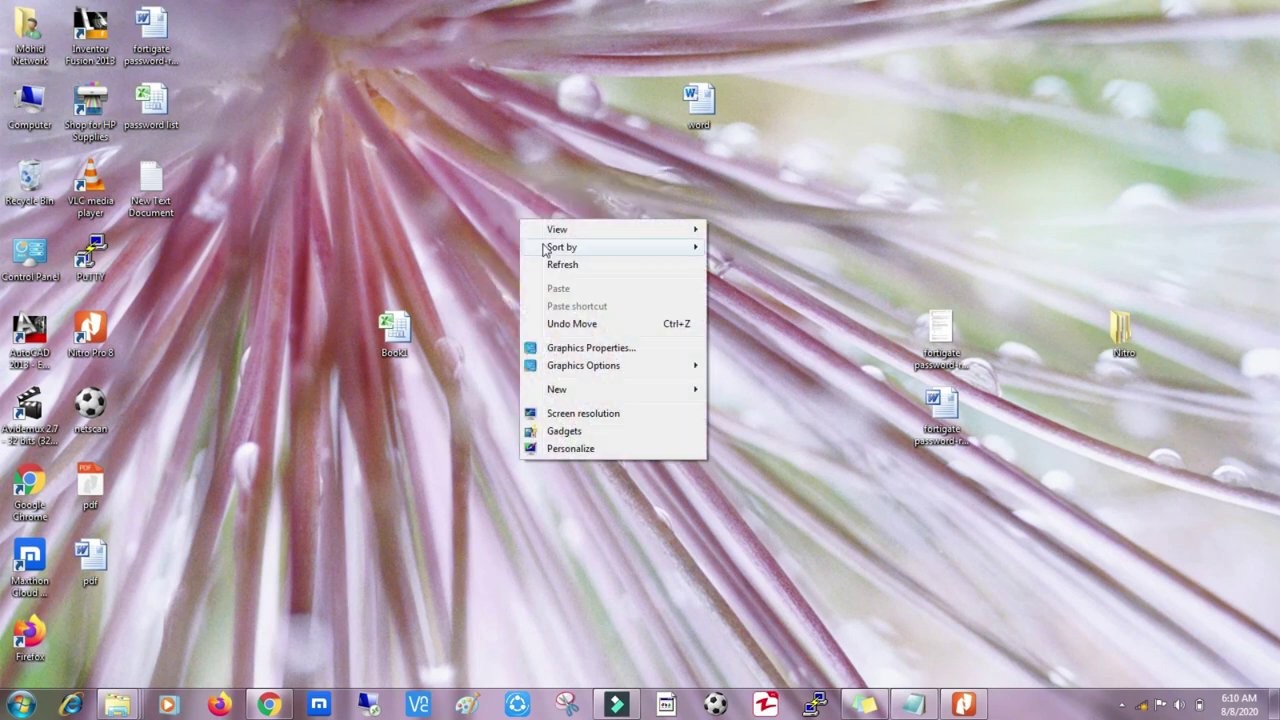
left_click(552, 262)
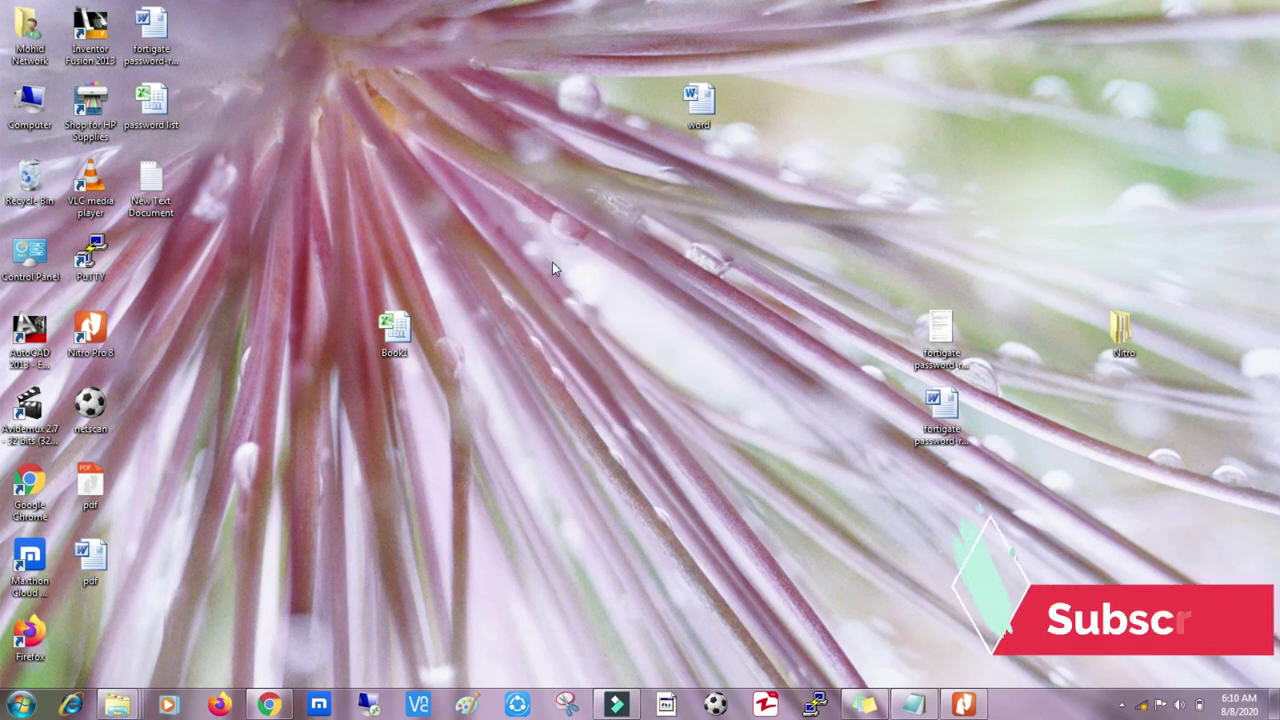